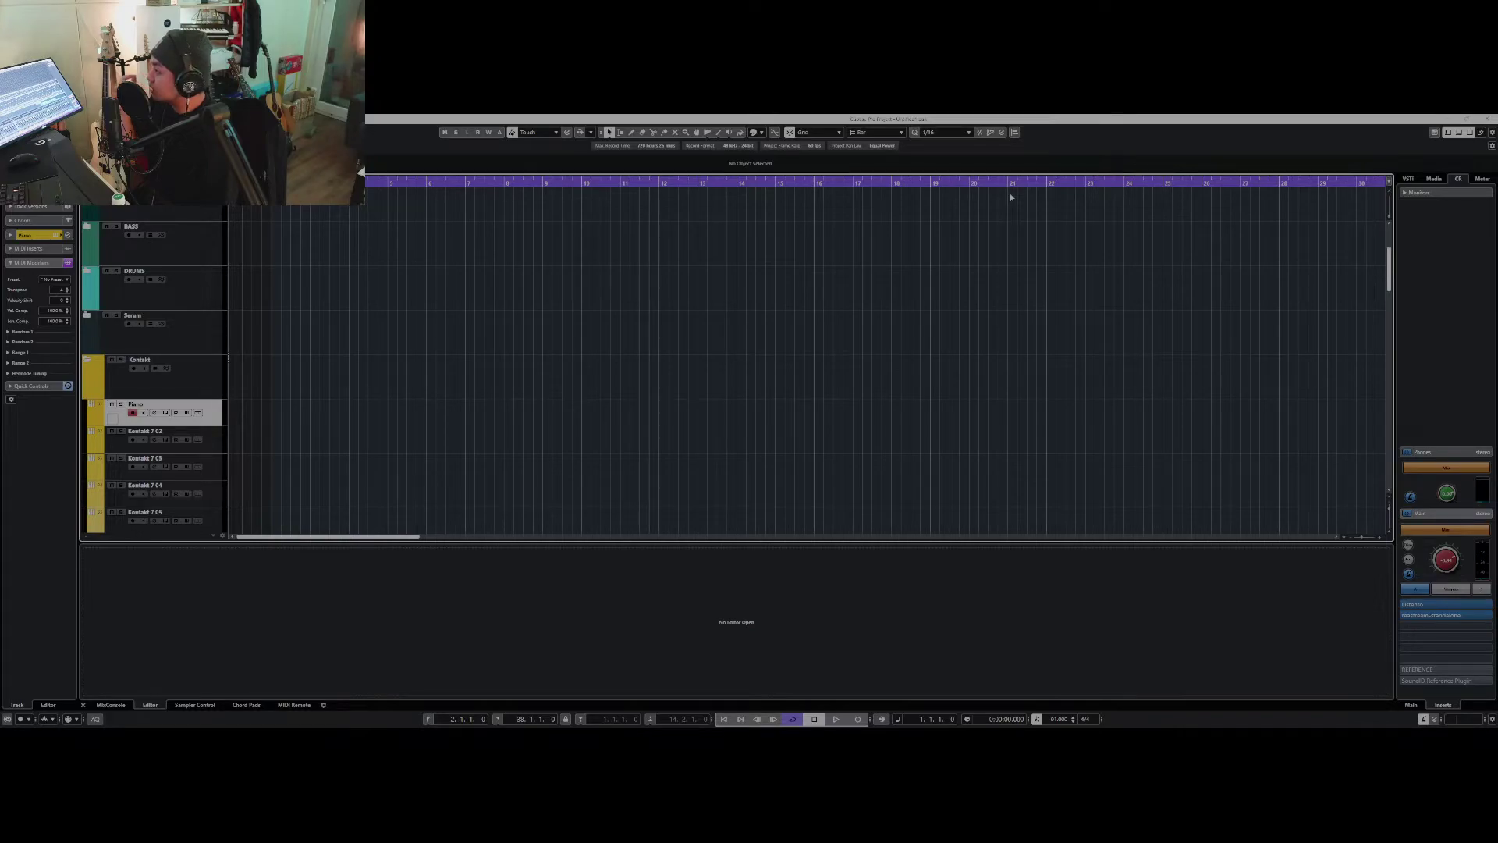
pyautogui.scroll(3, 390, 291)
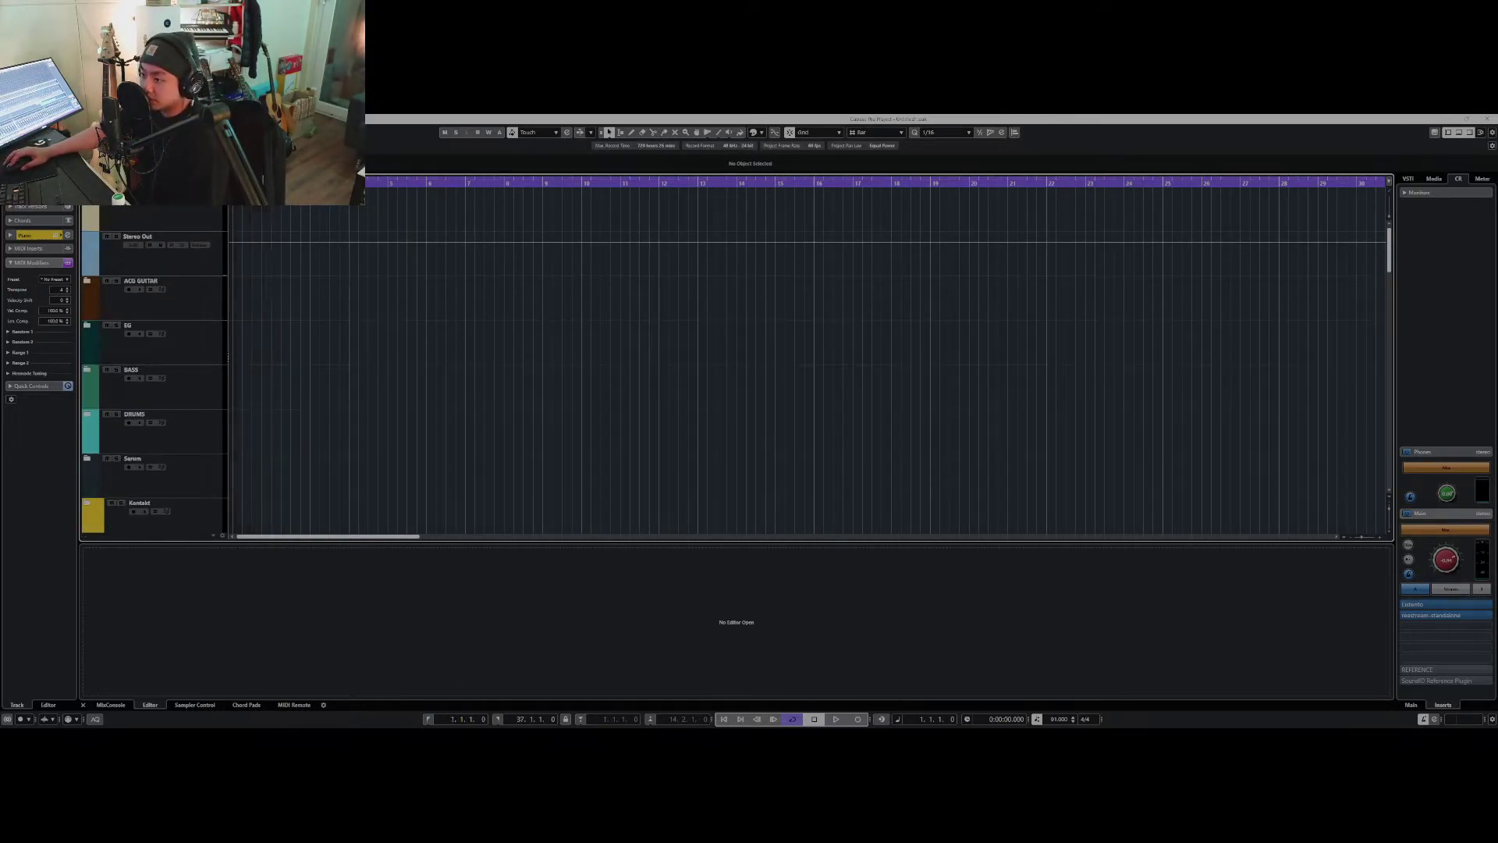
pyautogui.scroll(-5, 282, 284)
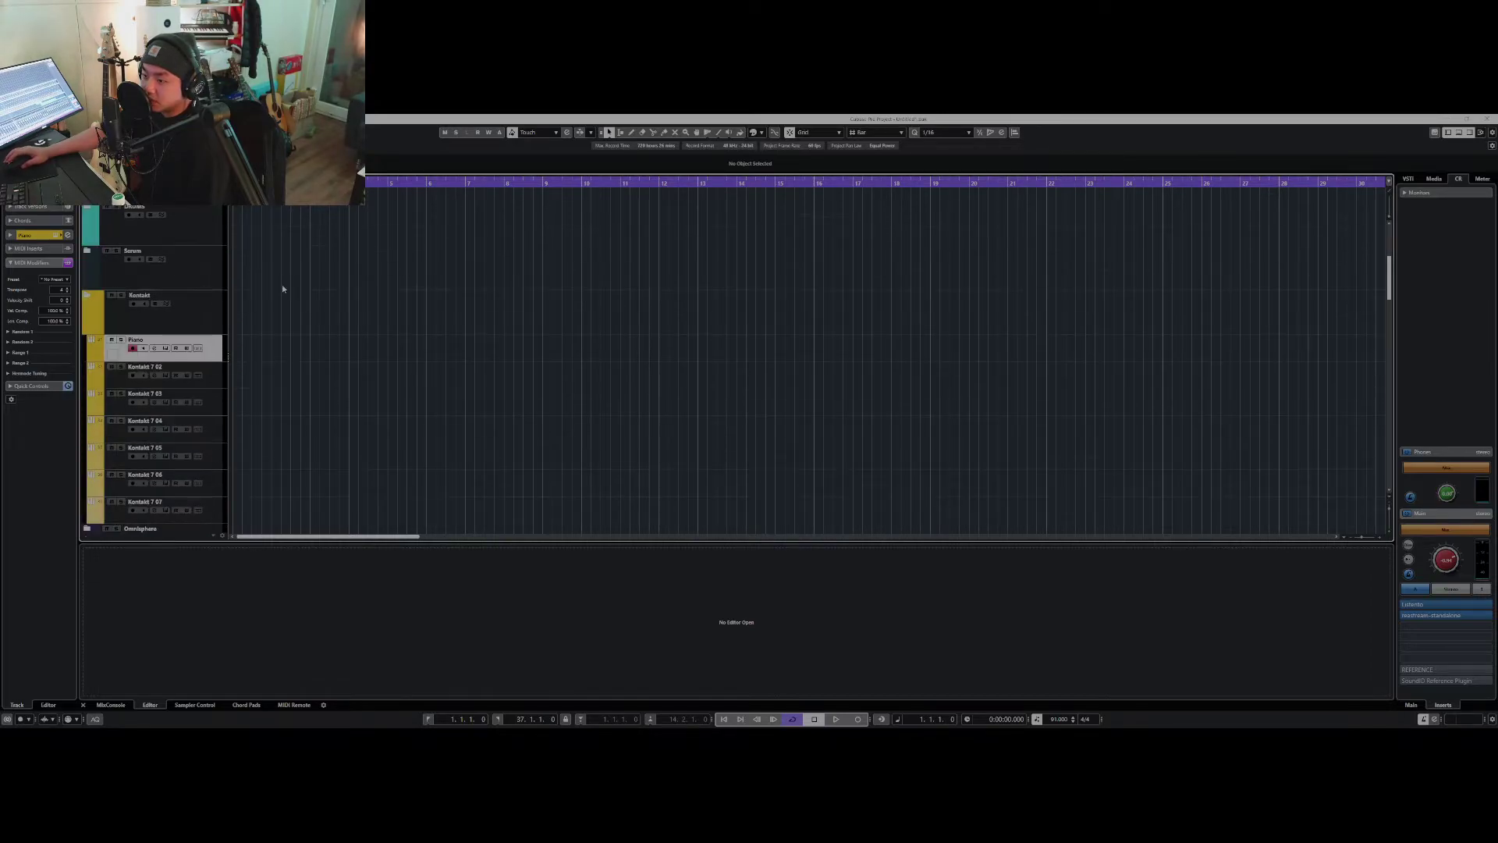
pyautogui.scroll(-2, 315, 357)
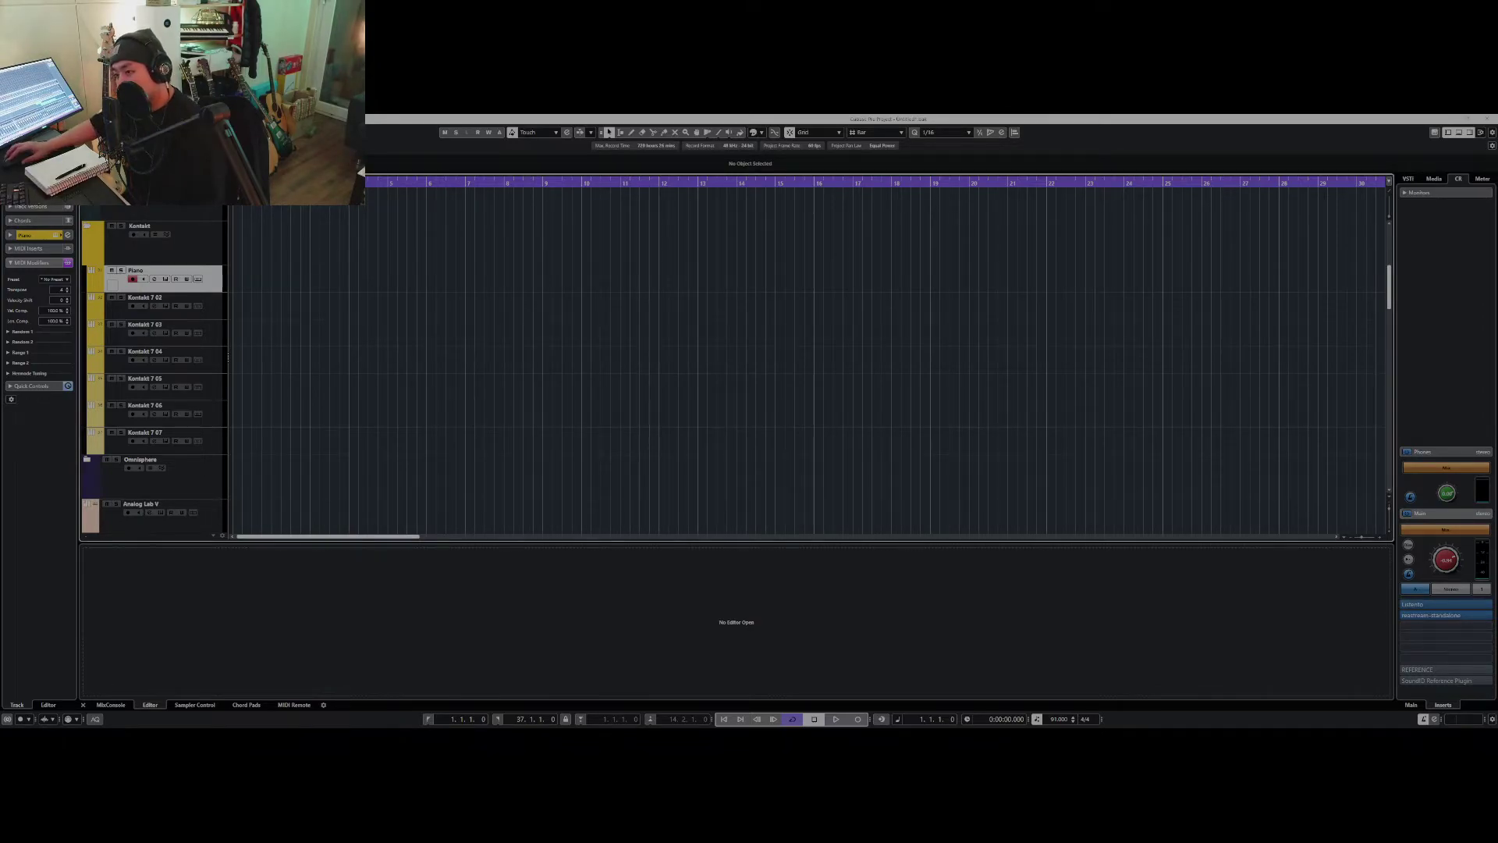
# Audition the metronome with the Control Room's main click settings shown, and set the project tempo to 120 BPM
pyautogui.press('Home')
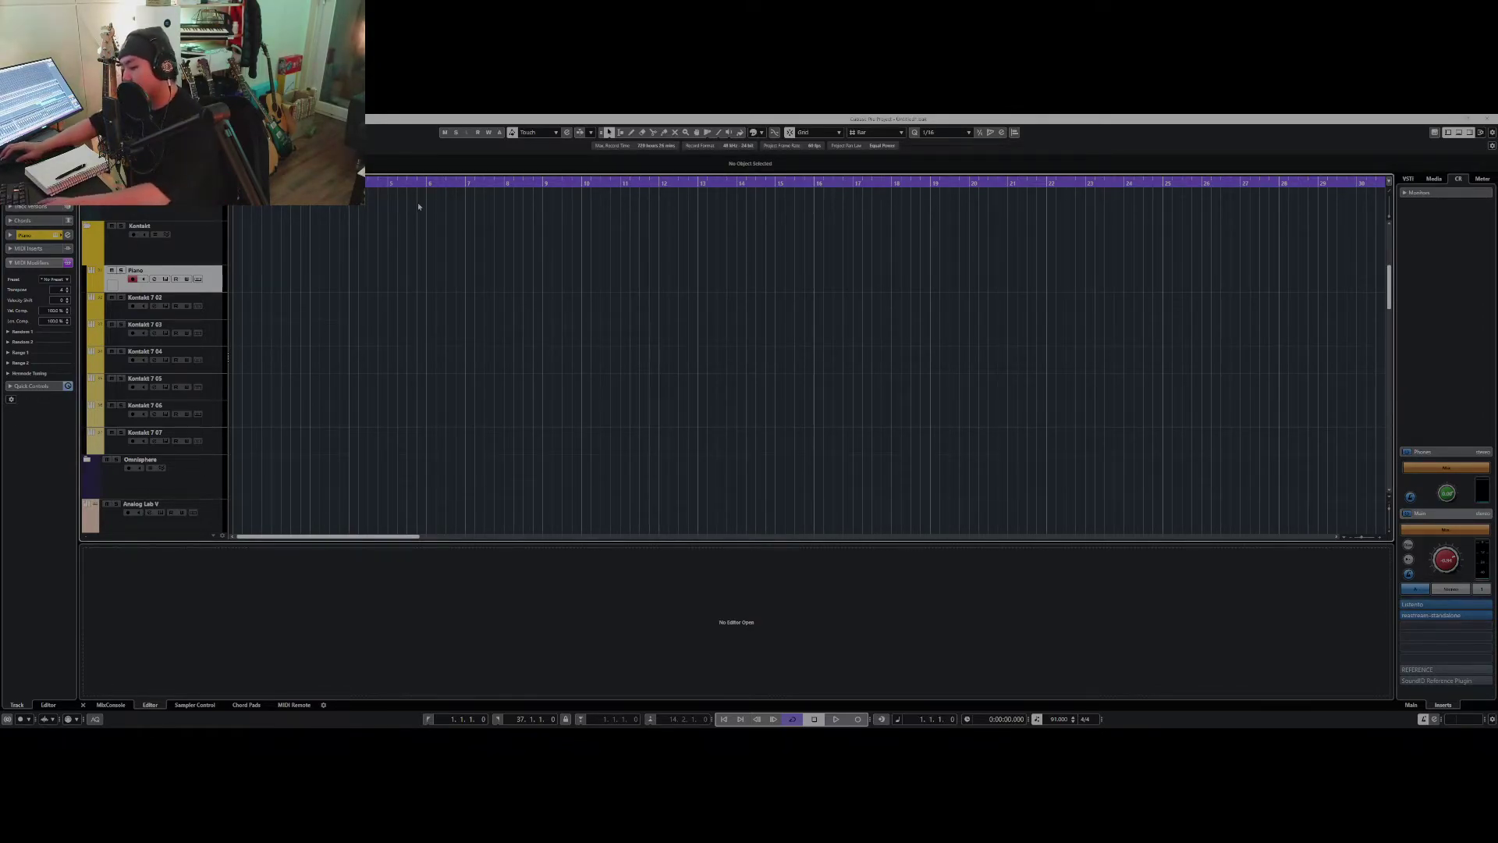
pyautogui.press('space')
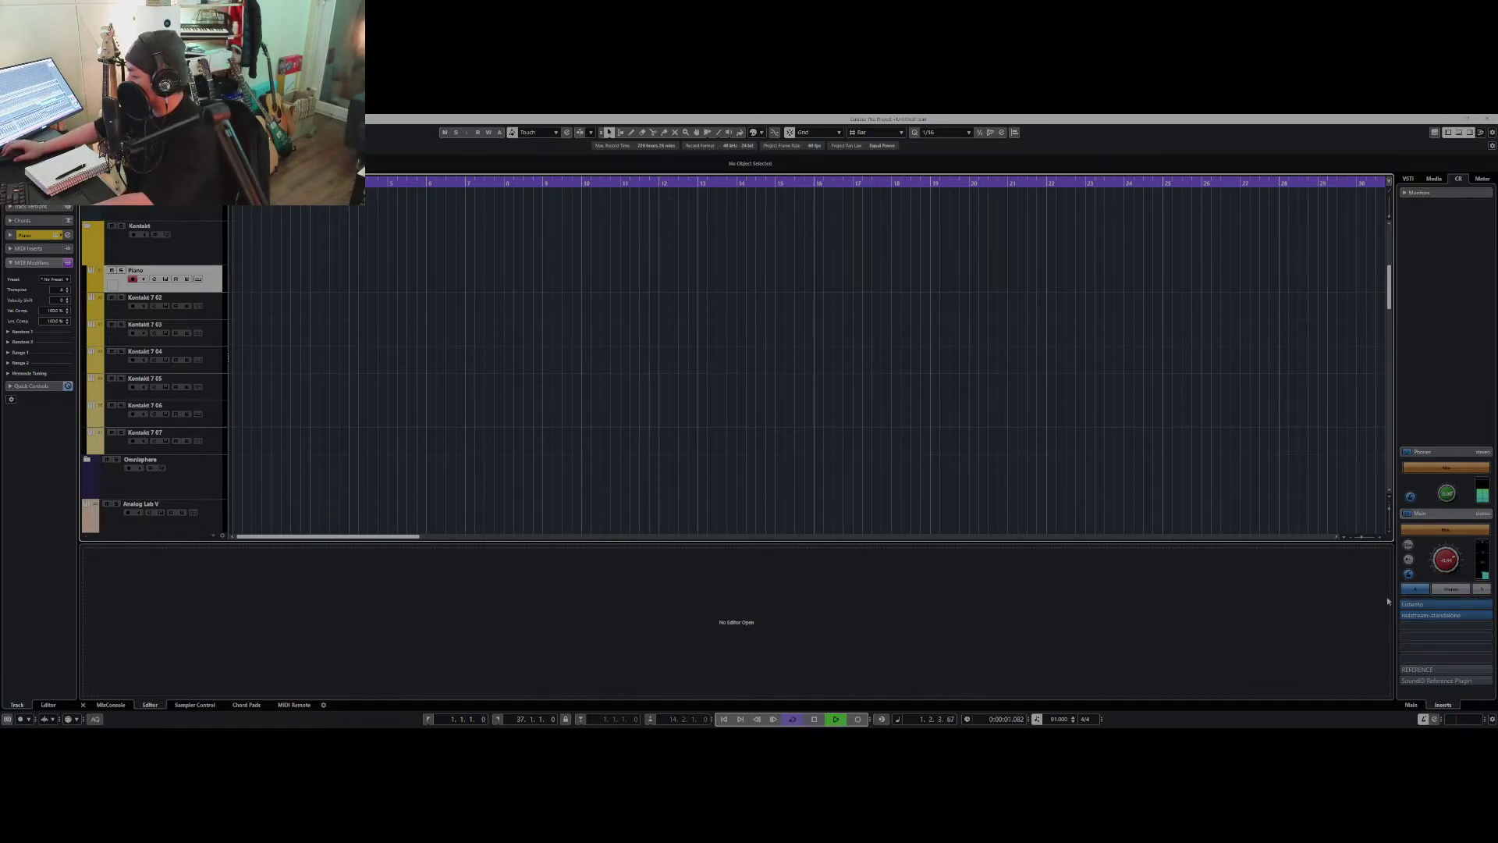
pyautogui.click(1413, 705)
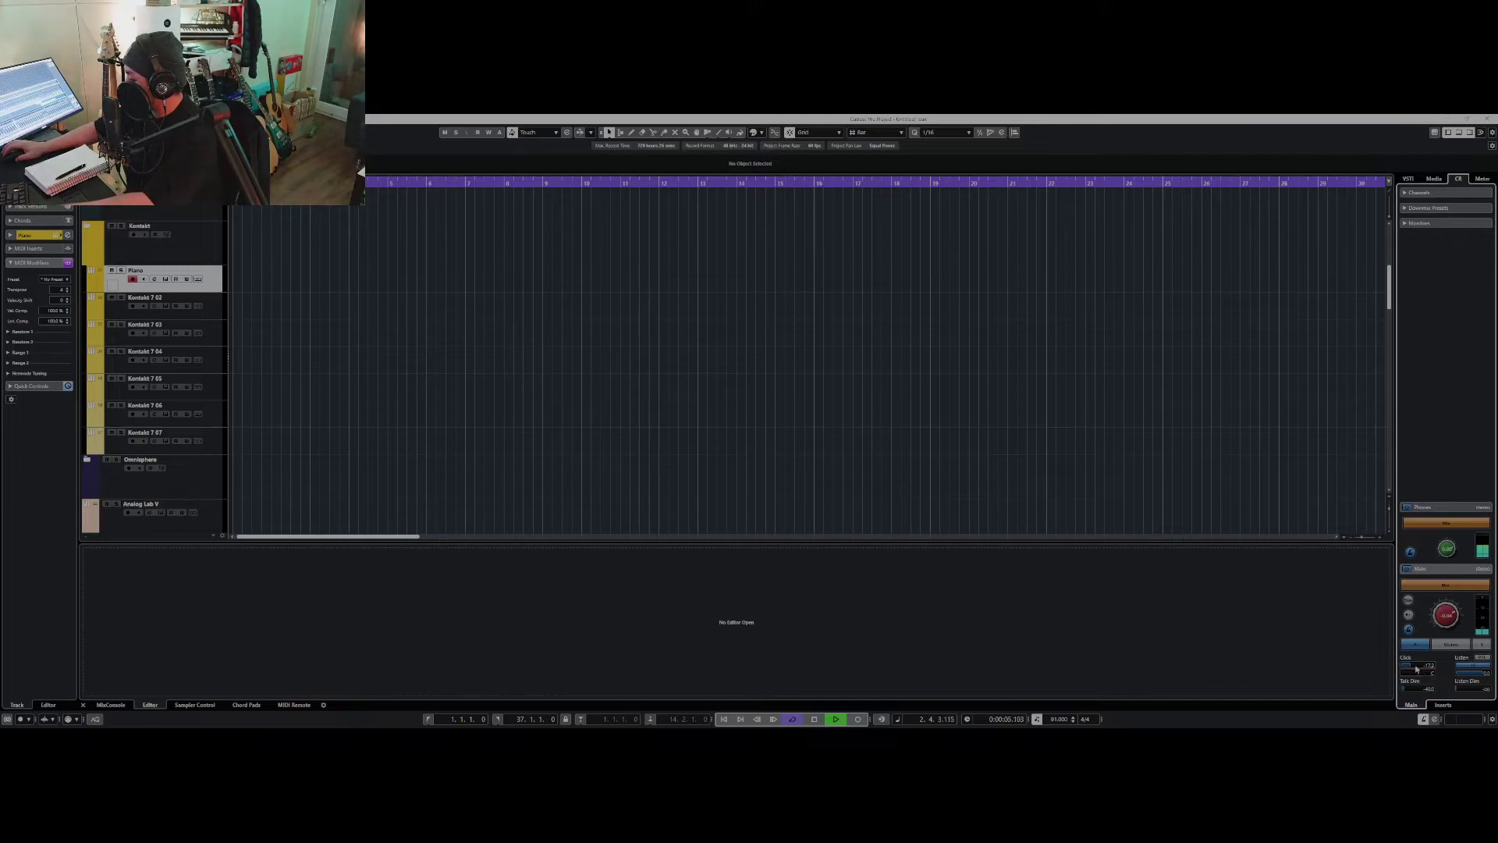
pyautogui.press('space')
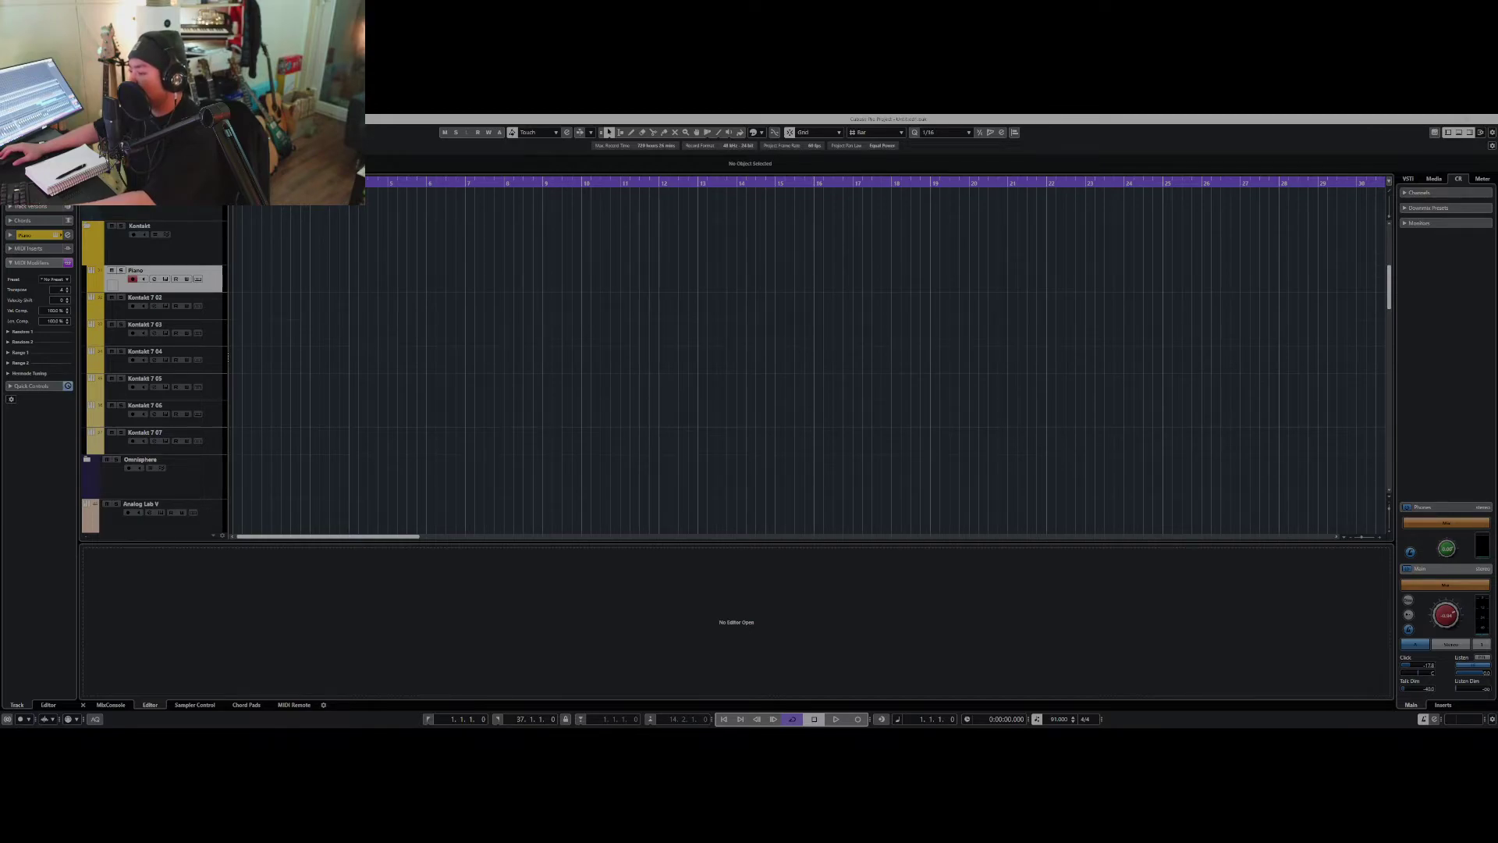
pyautogui.scroll(20, 1065, 720)
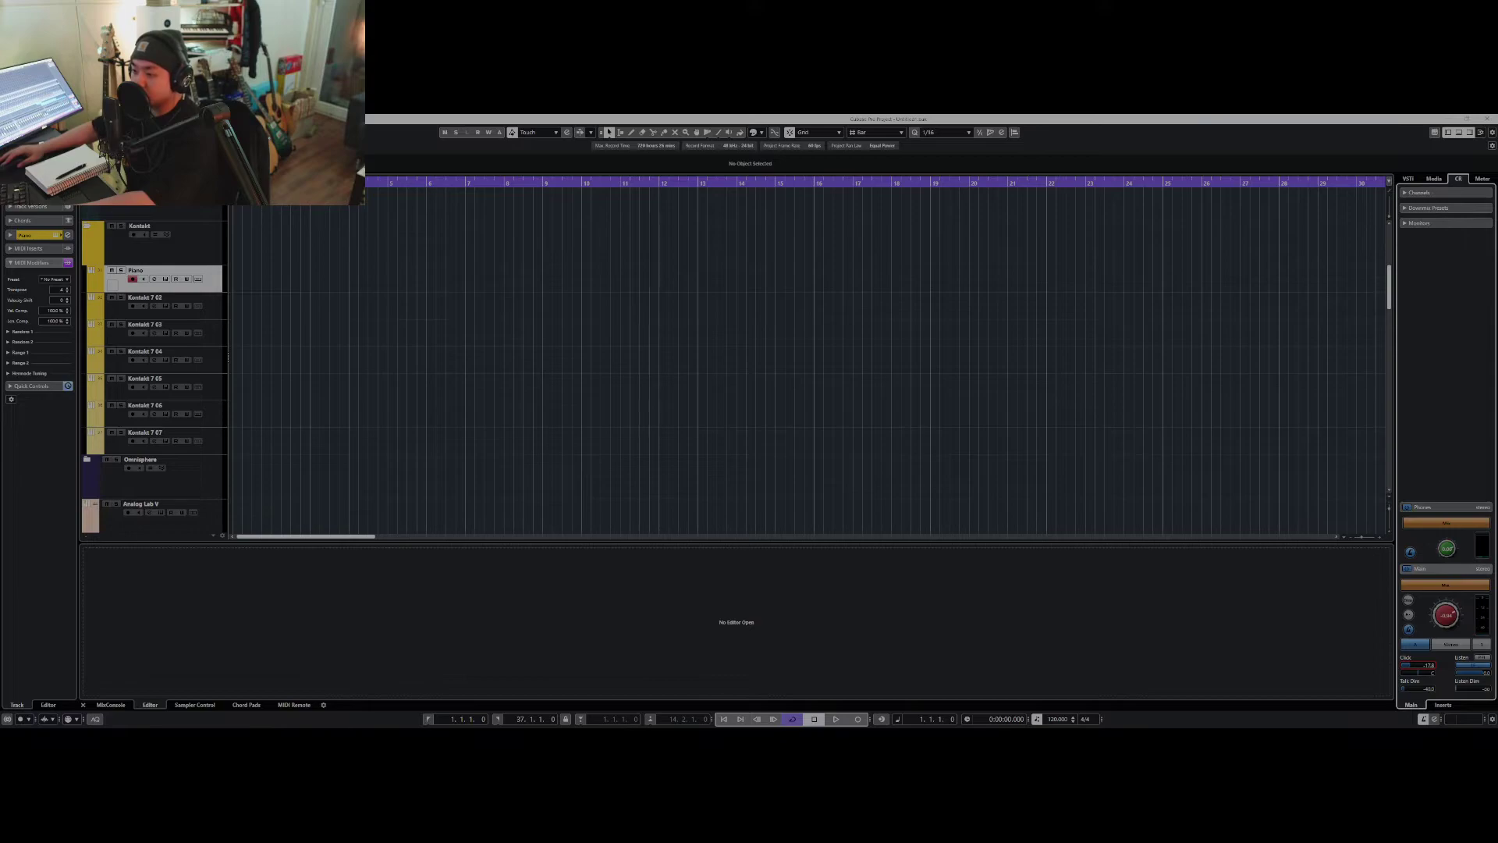
# Record a short test take on the Piano track from bar 1
pyautogui.press('space')
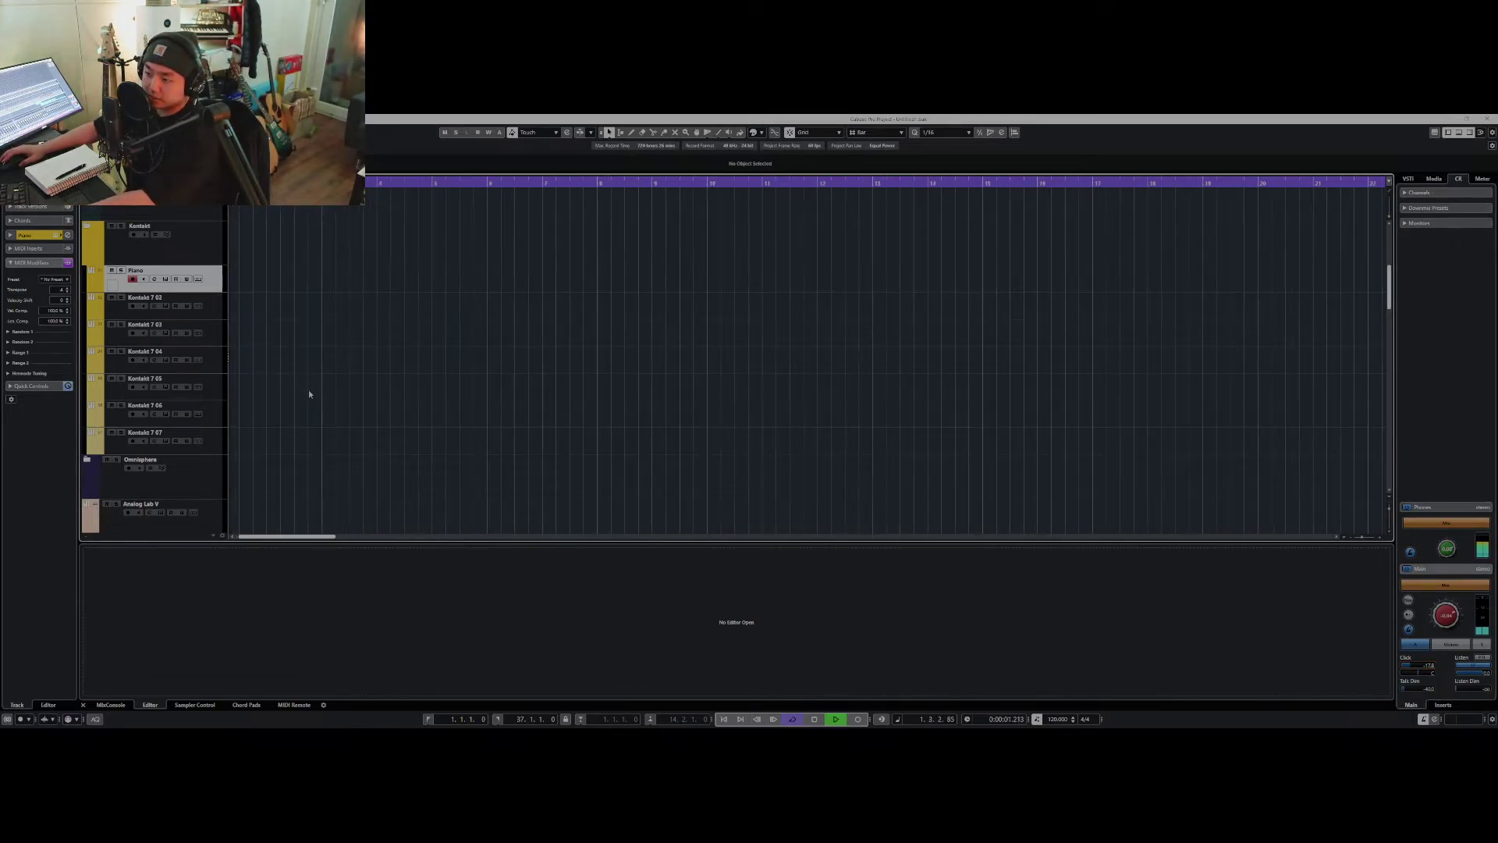
pyautogui.press('KP_Multiply')
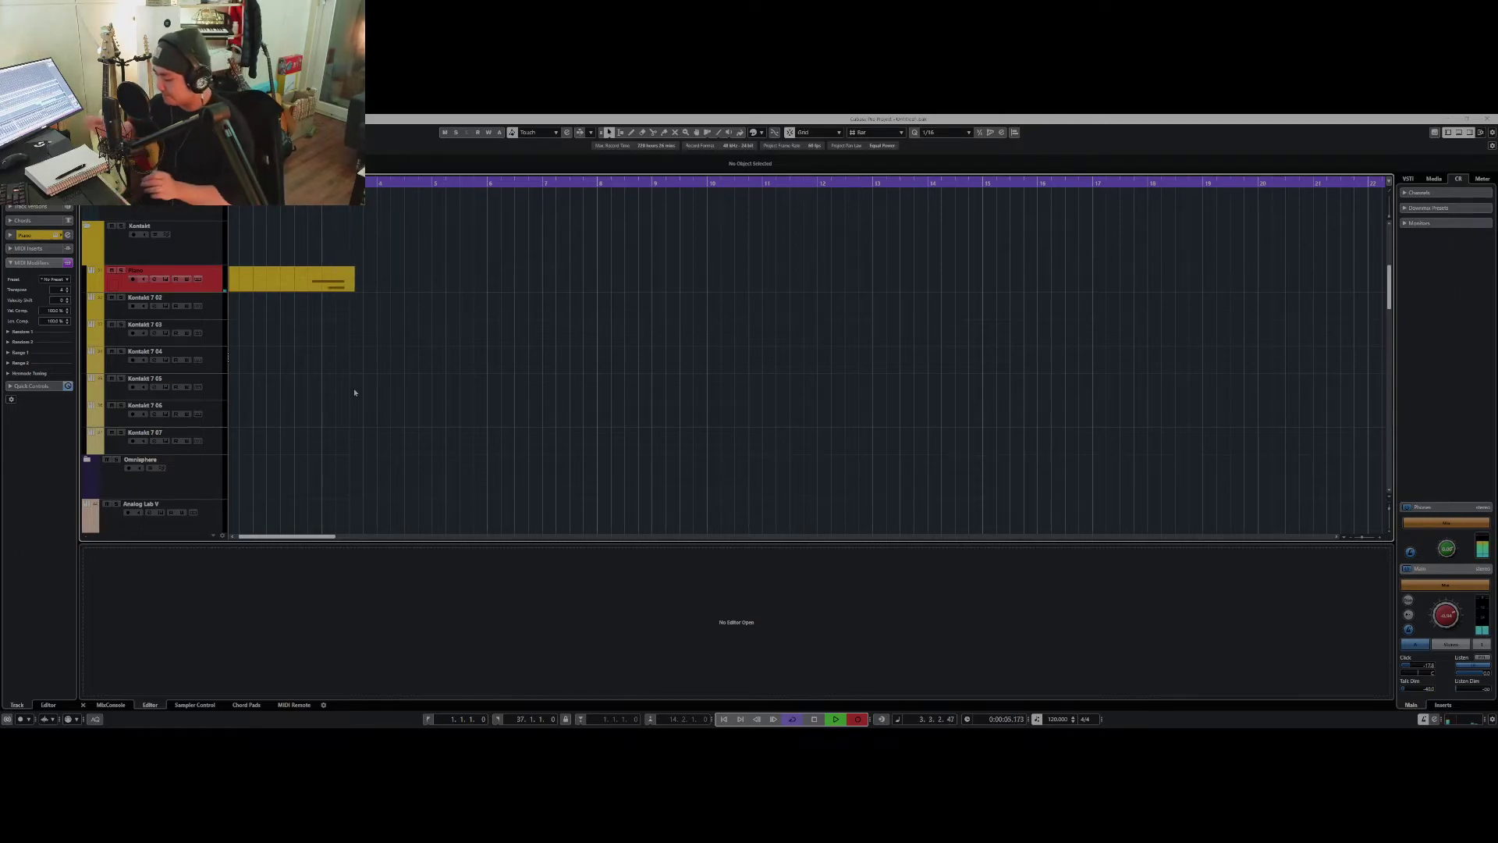
pyautogui.press('space')
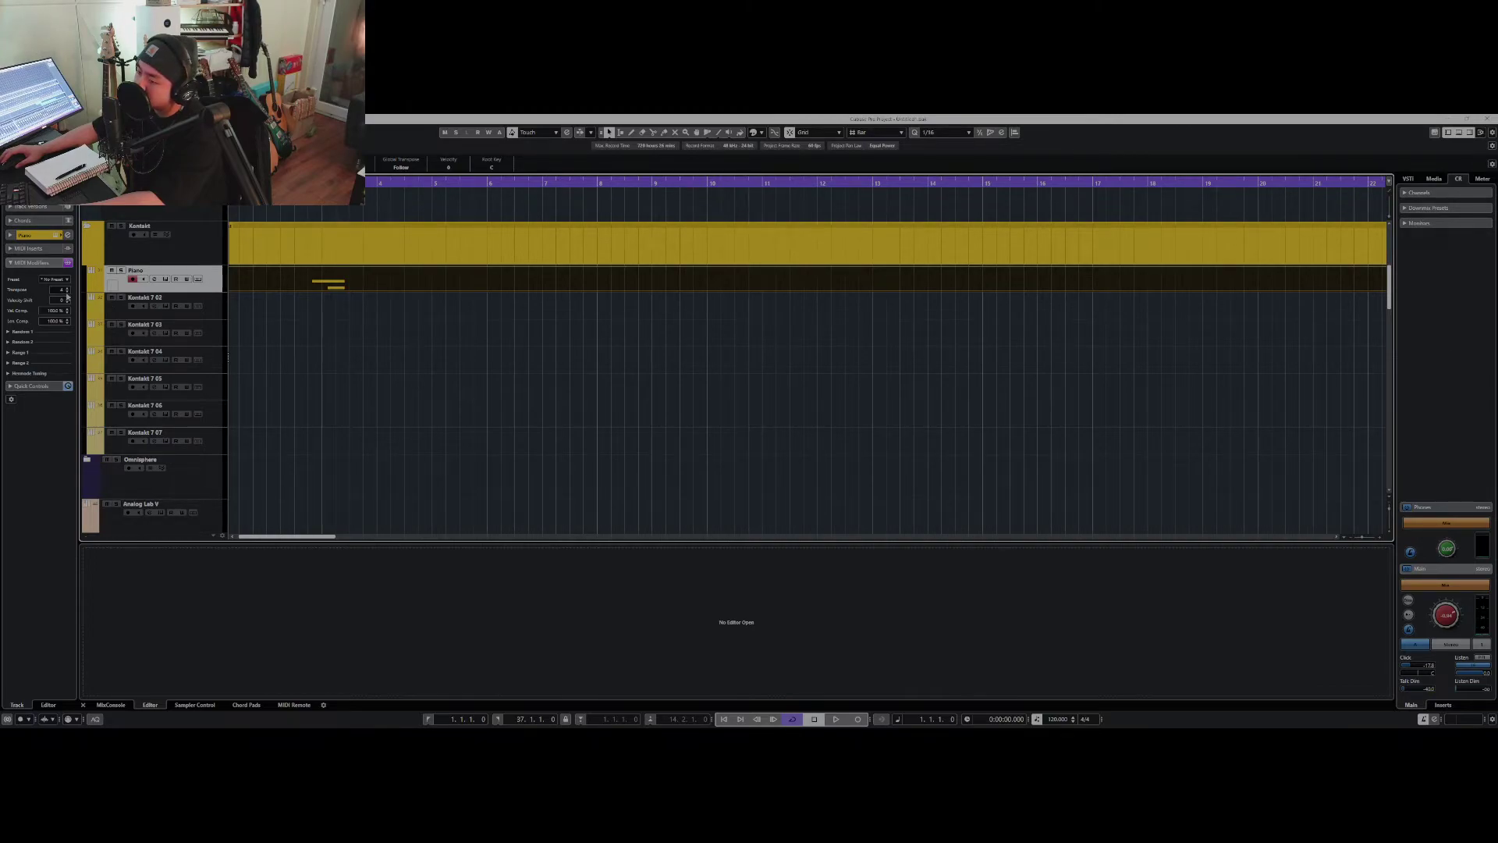
# Try different transpose values in the Piano track's MIDI modifiers
pyautogui.scroll(-2, 67, 296)
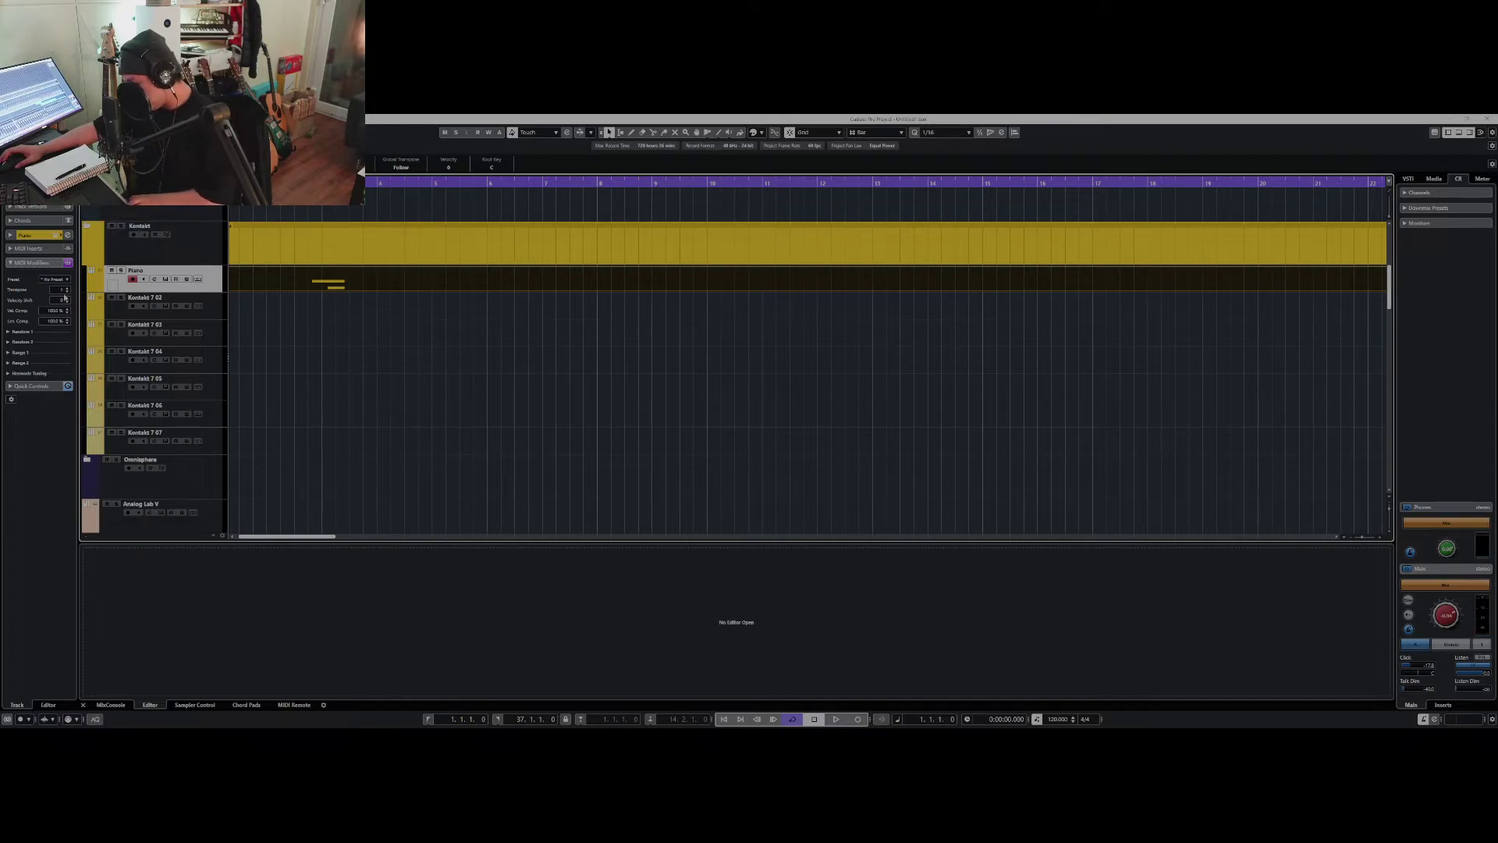
pyautogui.scroll(-2, 68, 294)
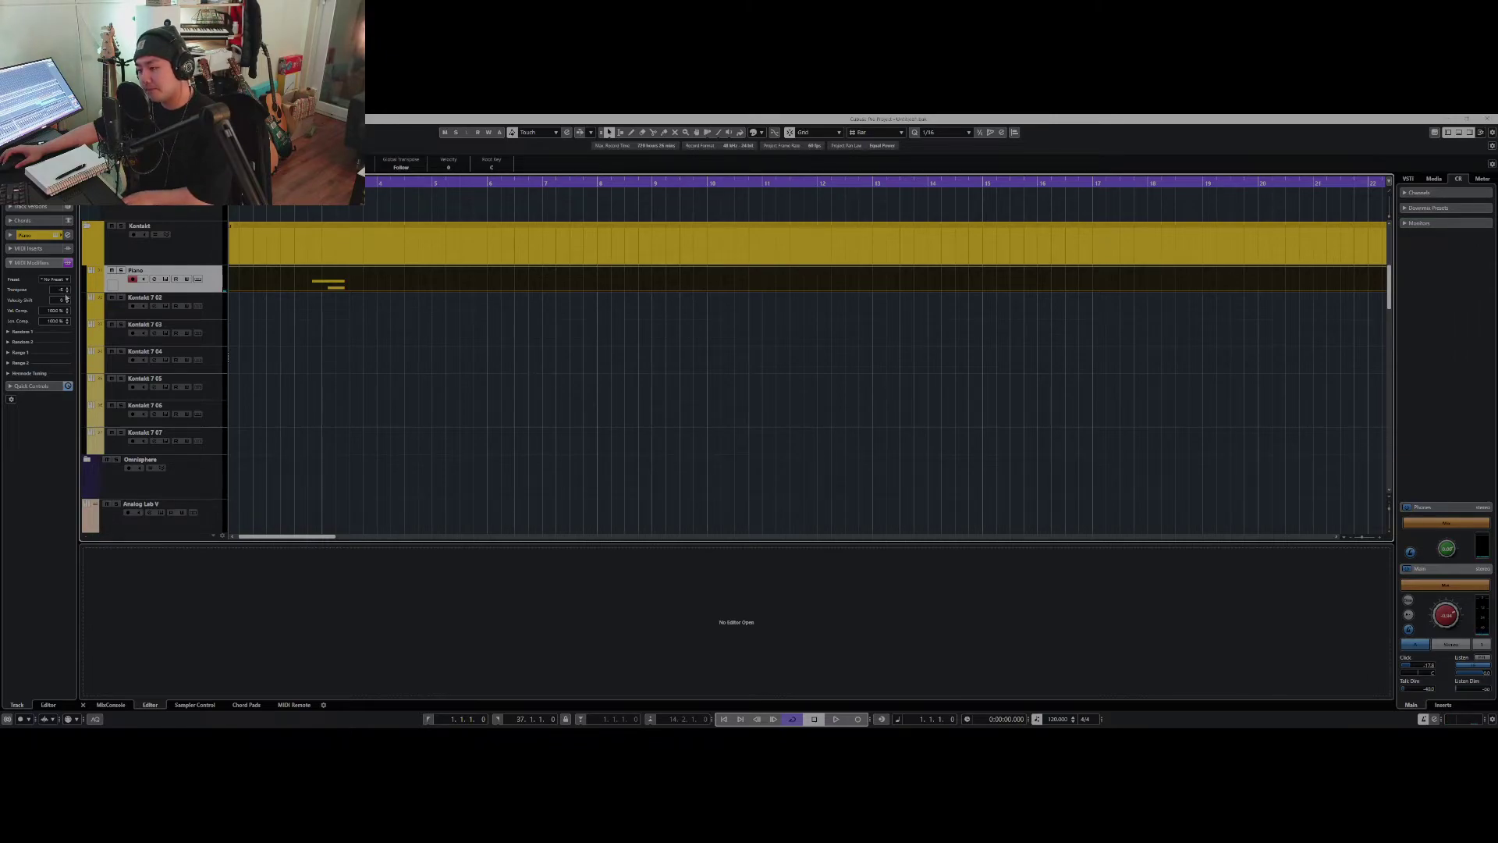
pyautogui.scroll(1, 67, 294)
pyautogui.scroll(8, 66, 294)
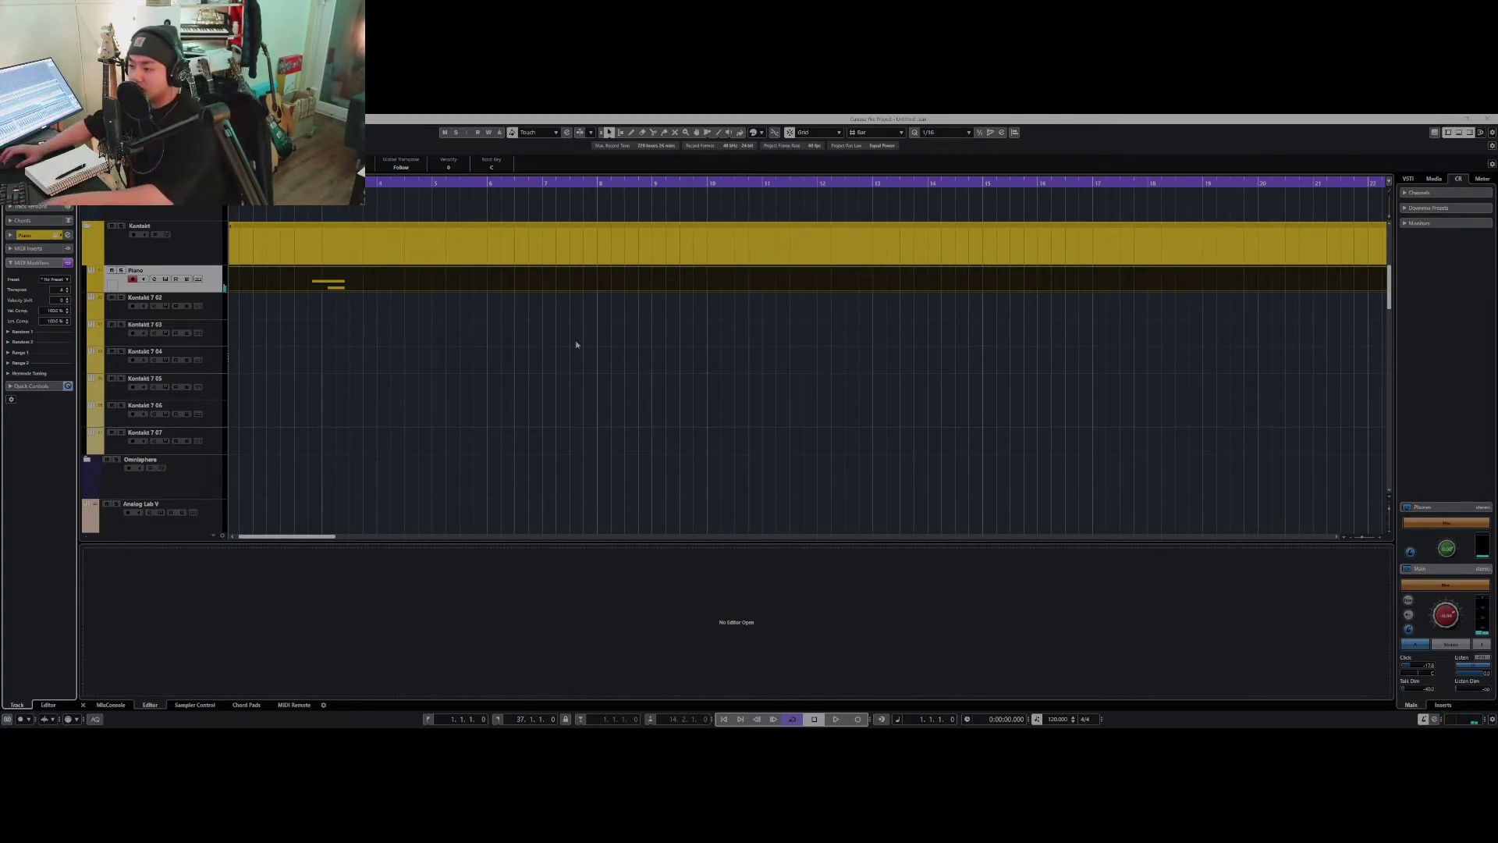
# Inspect the short Piano take in the note editor and undo its recording
pyautogui.scroll(-4, 437, 362)
pyautogui.scroll(-2, 424, 351)
pyautogui.scroll(3, 424, 351)
pyautogui.doubleClick(437, 418)
pyautogui.doubleClick(314, 390)
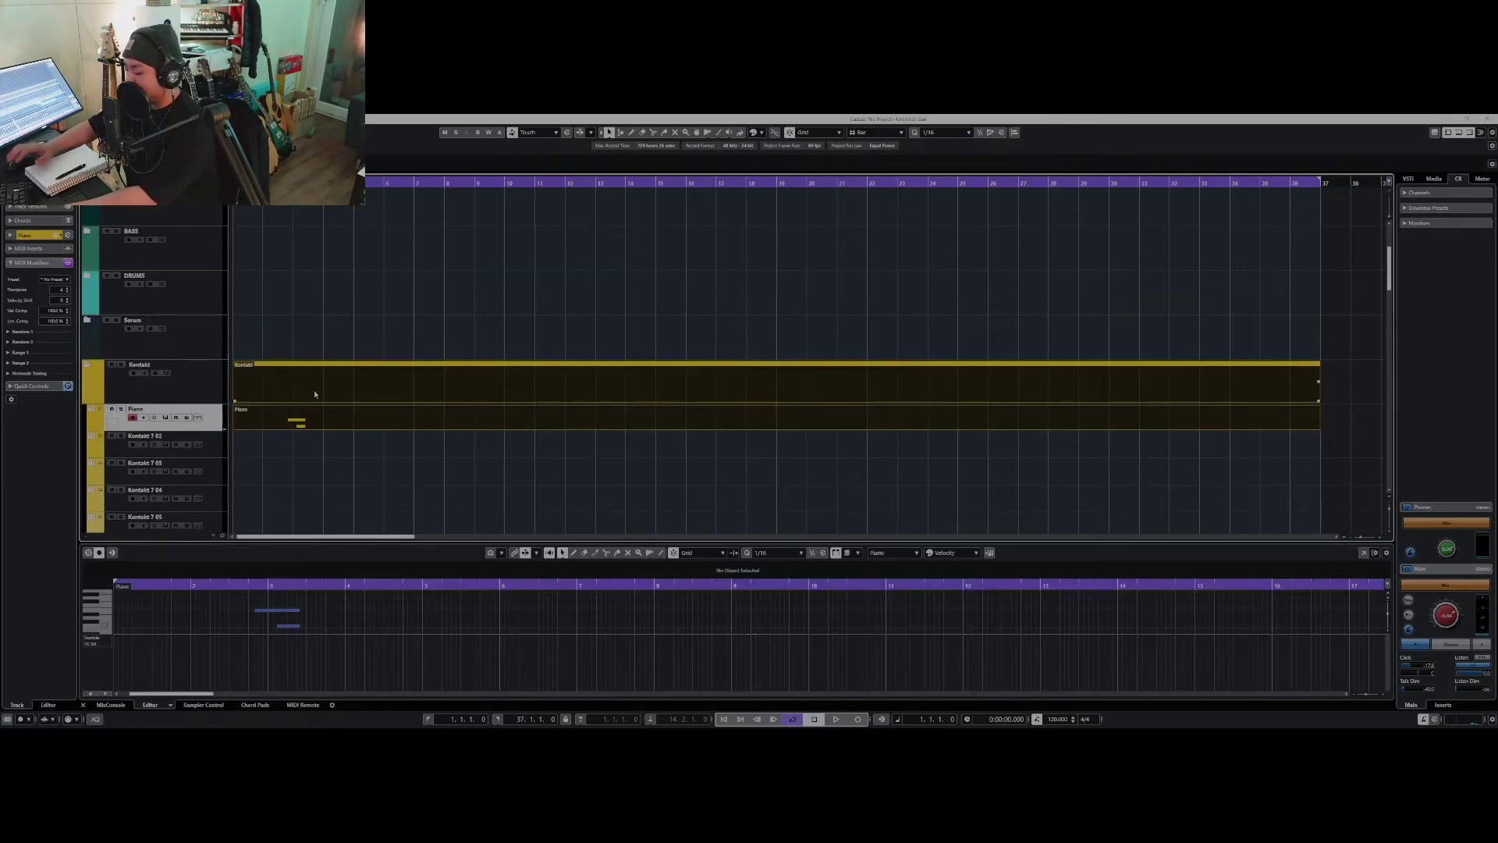
pyautogui.hotkey('ctrl', 'z')
pyautogui.press('g')
pyautogui.press('h')
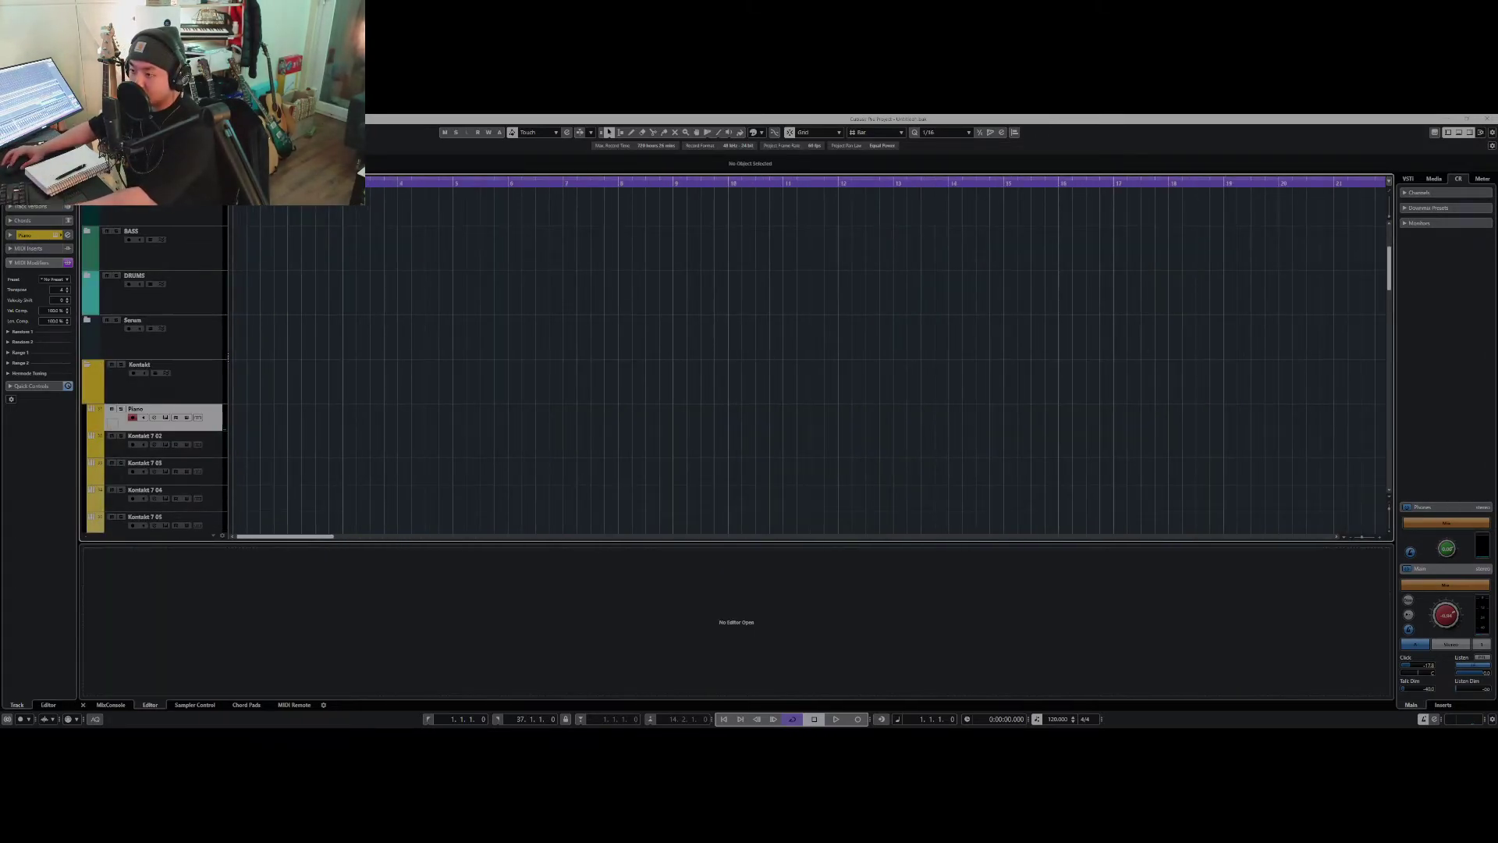
# Record a piano performance of about 24 bars on the Piano track from bar 1
pyautogui.press('KP_Multiply')
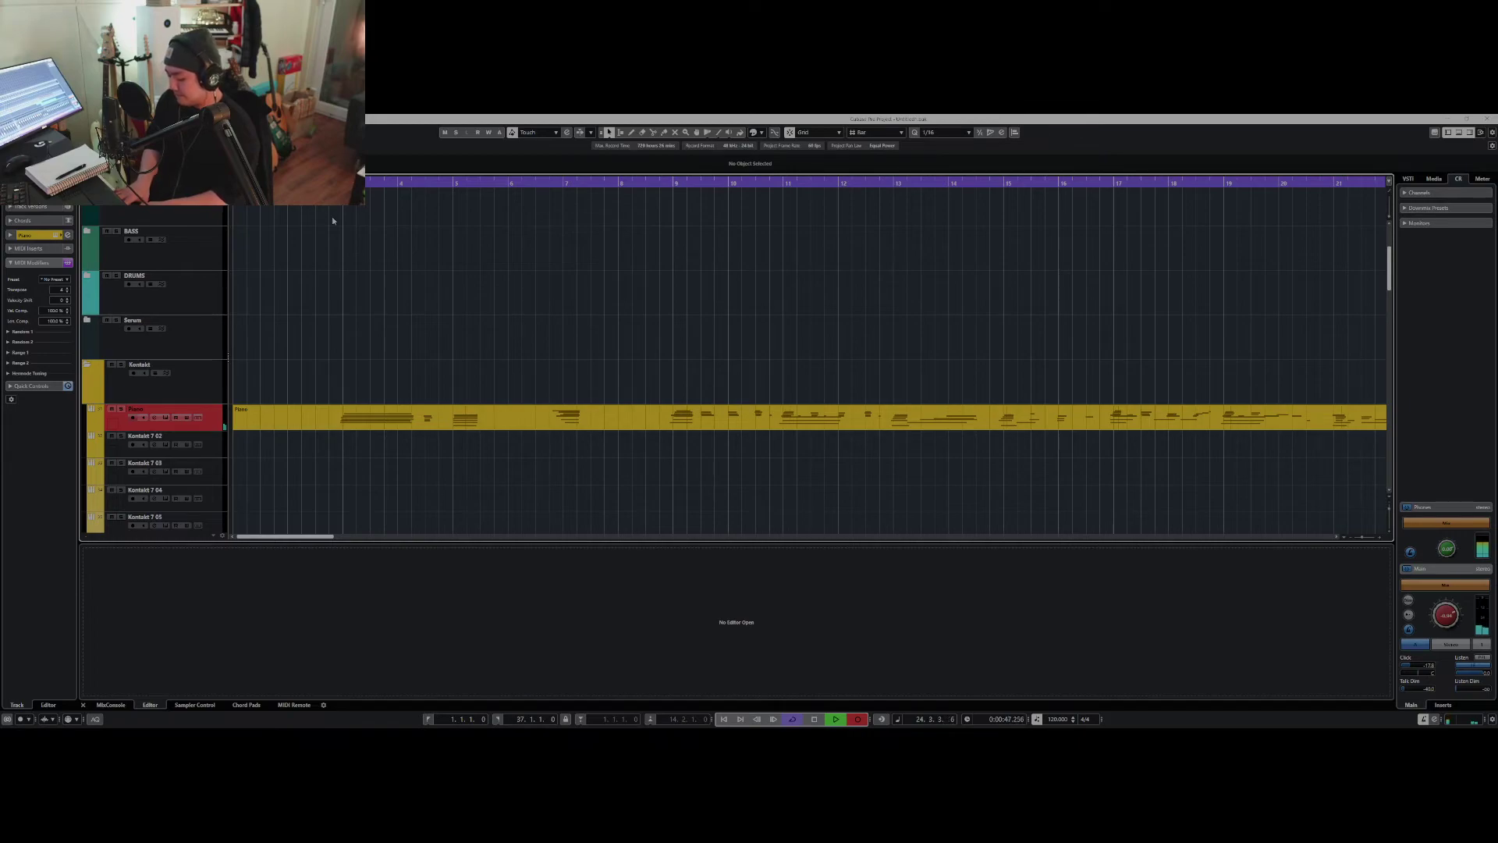
pyautogui.press('space')
pyautogui.press('g')
pyautogui.press('g')
pyautogui.press('g')
pyautogui.press('g')
pyautogui.press('g')
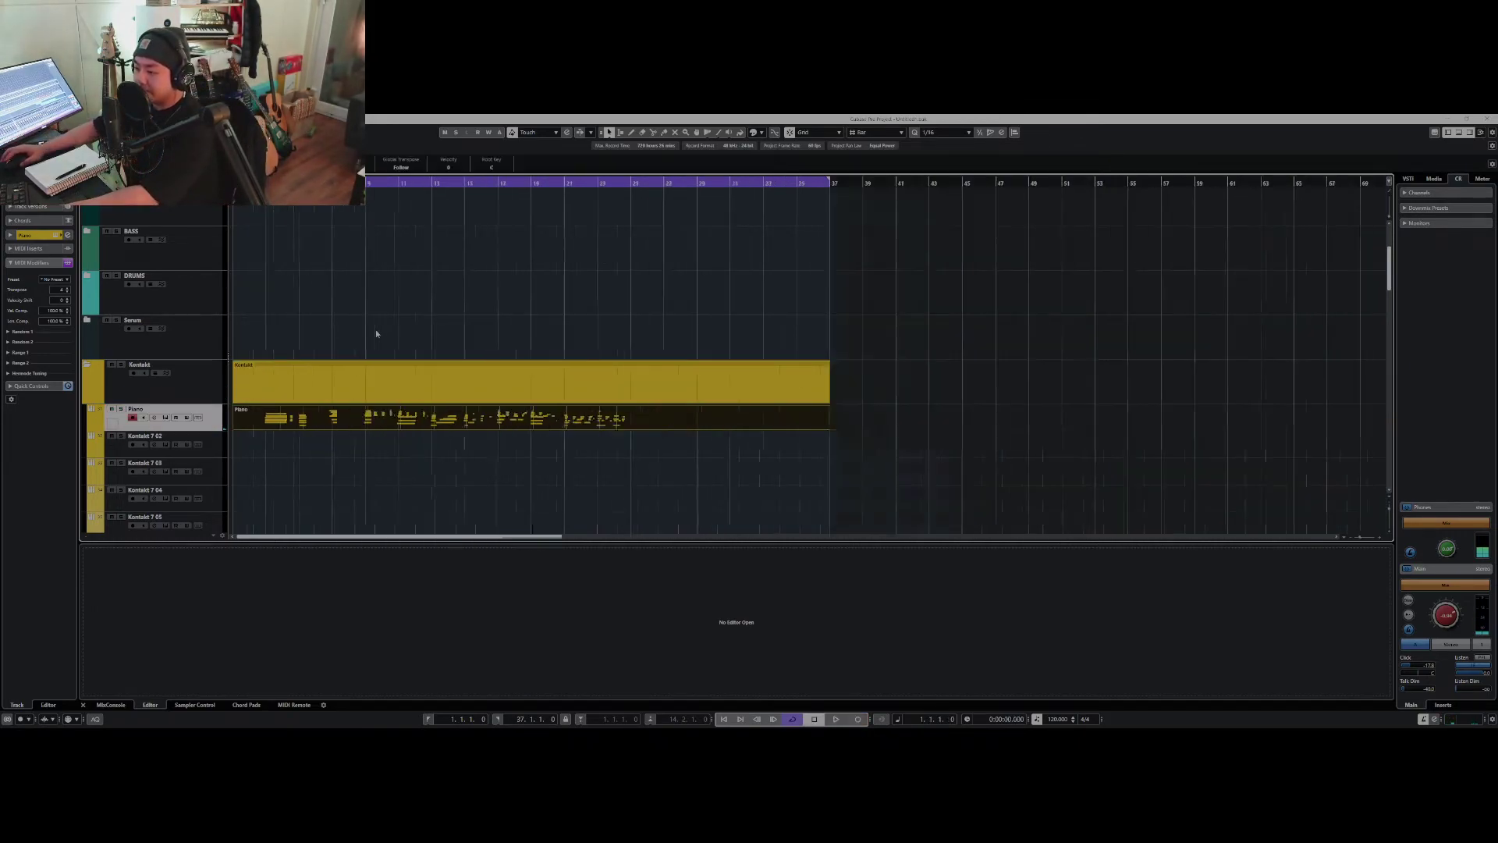
# Play back the recorded piano performance from the beginning of the project
pyautogui.click(254, 279)
pyautogui.press('space')
pyautogui.press('h')
pyautogui.press('h')
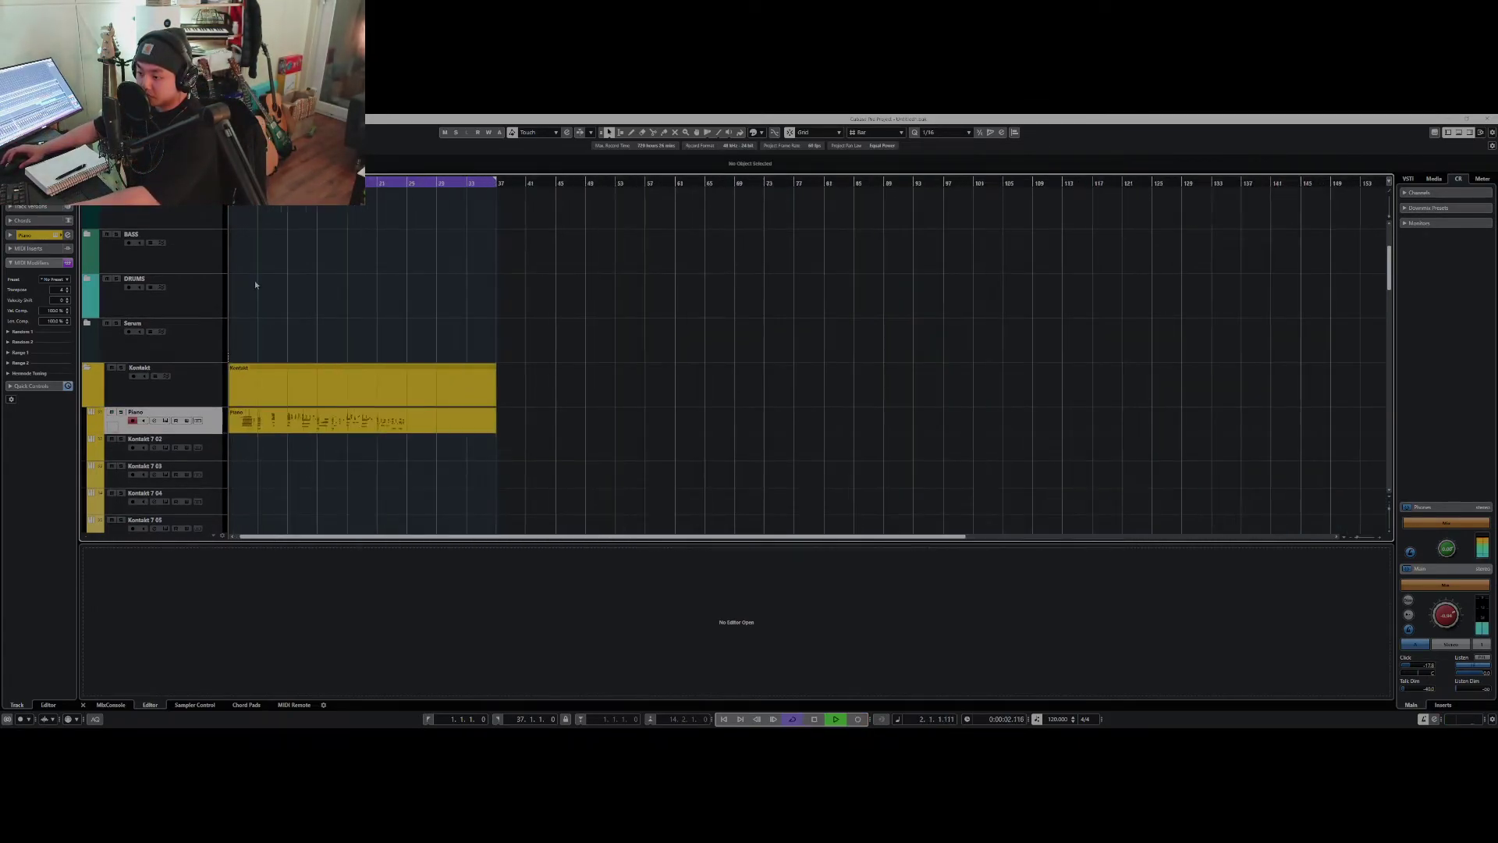
pyautogui.scroll(3, 270, 349)
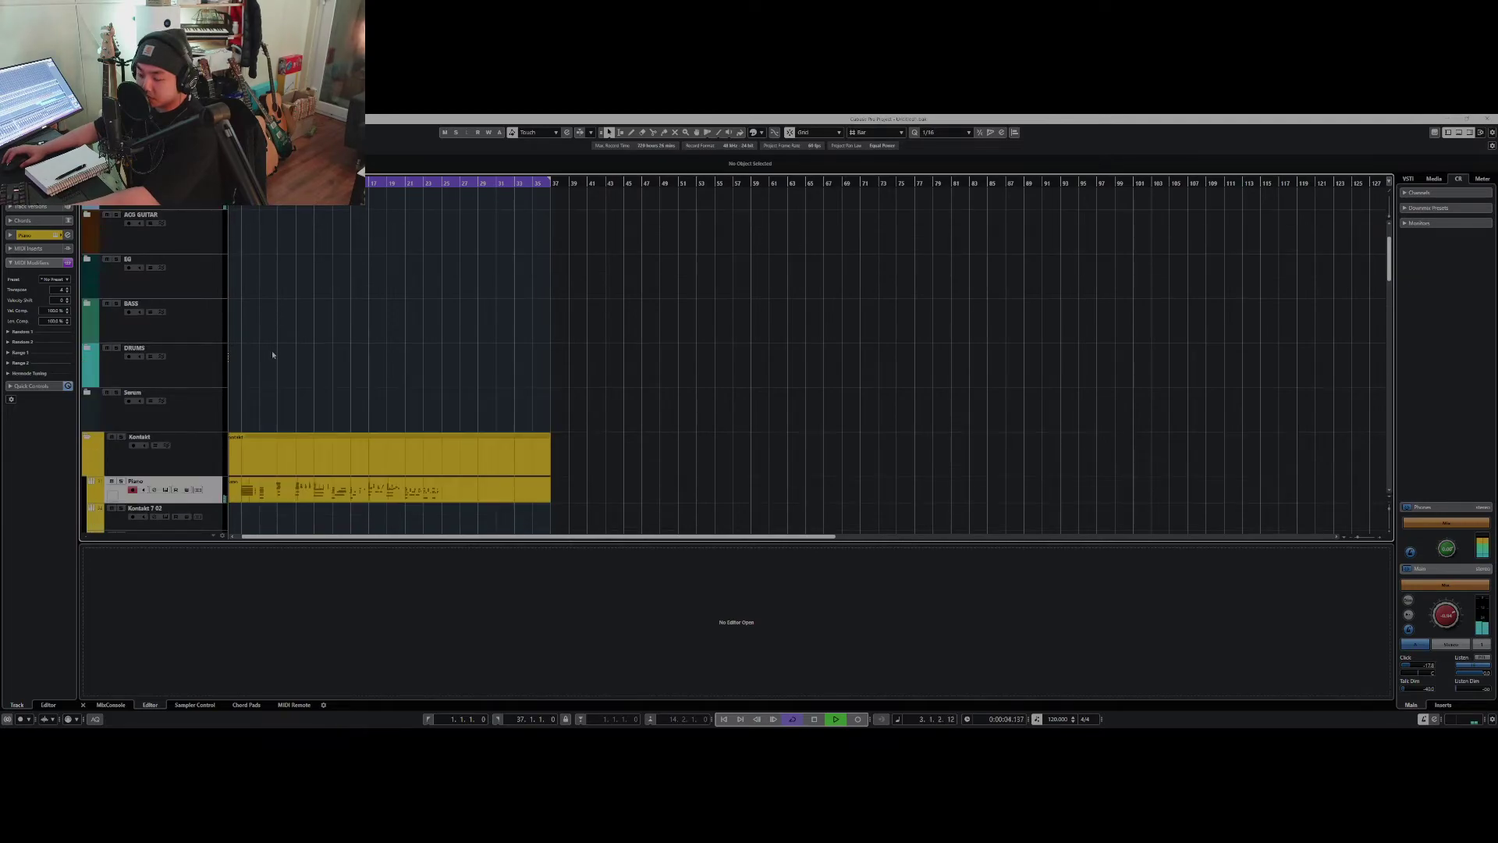
pyautogui.press('h')
pyautogui.scroll(-5, 272, 349)
pyautogui.press('h')
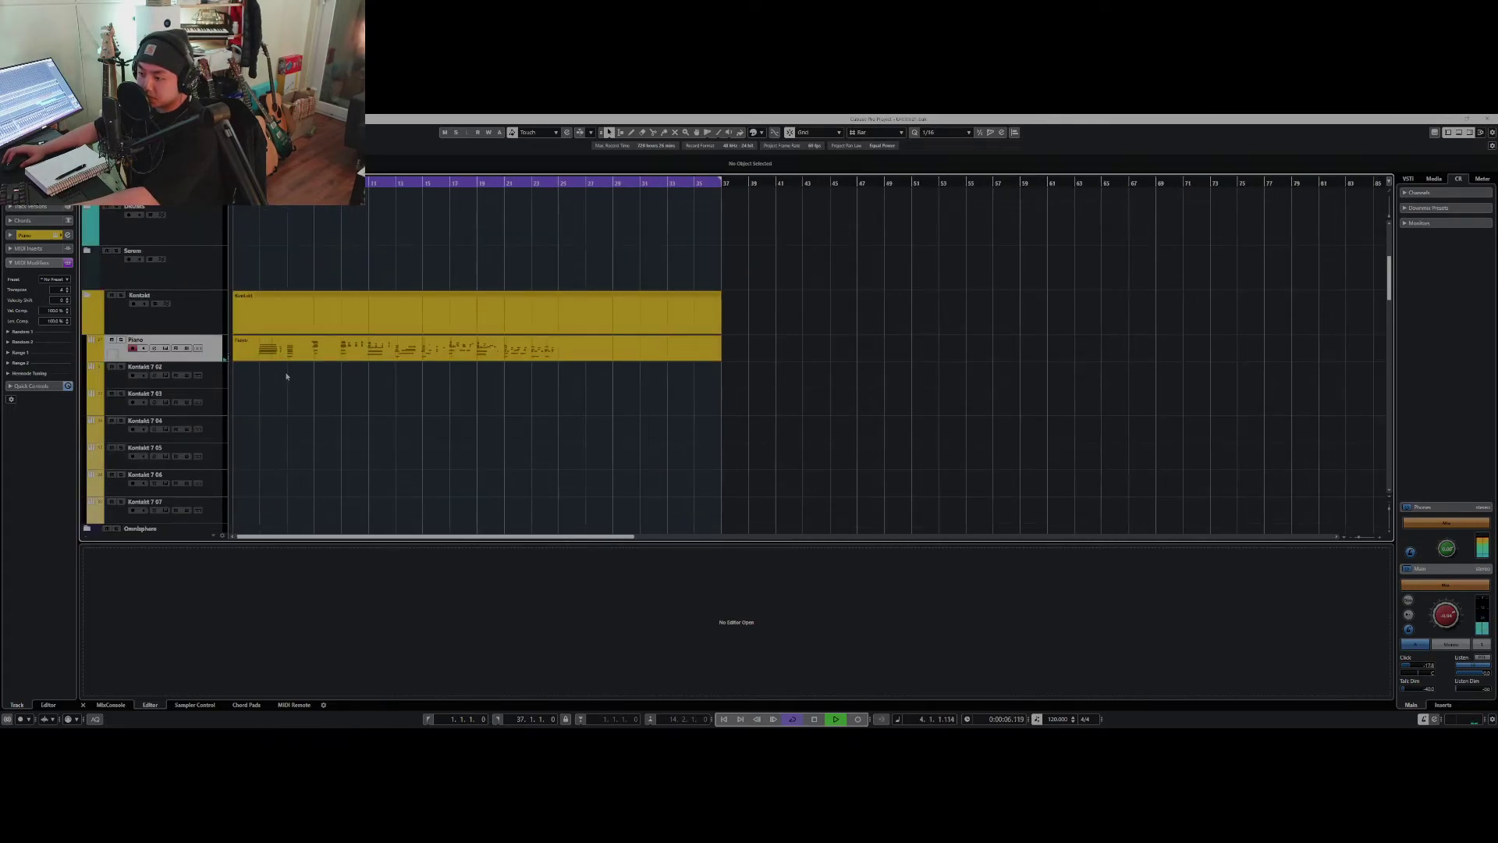
# Select the Kontakt 7 02 track and play the piano recording from about bar 8
pyautogui.click(243, 375)
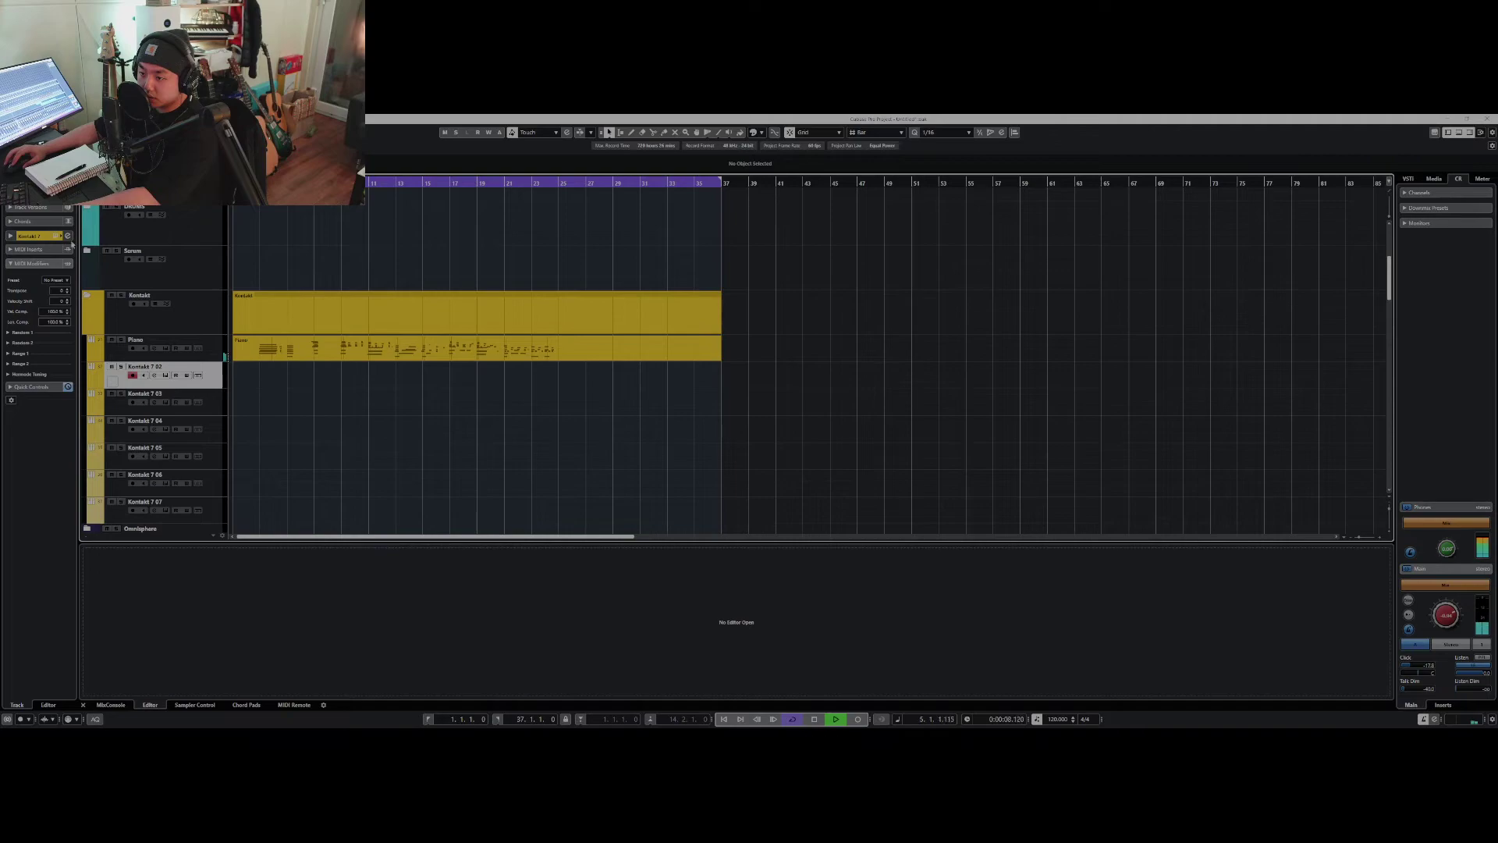
pyautogui.press('h')
pyautogui.press('h')
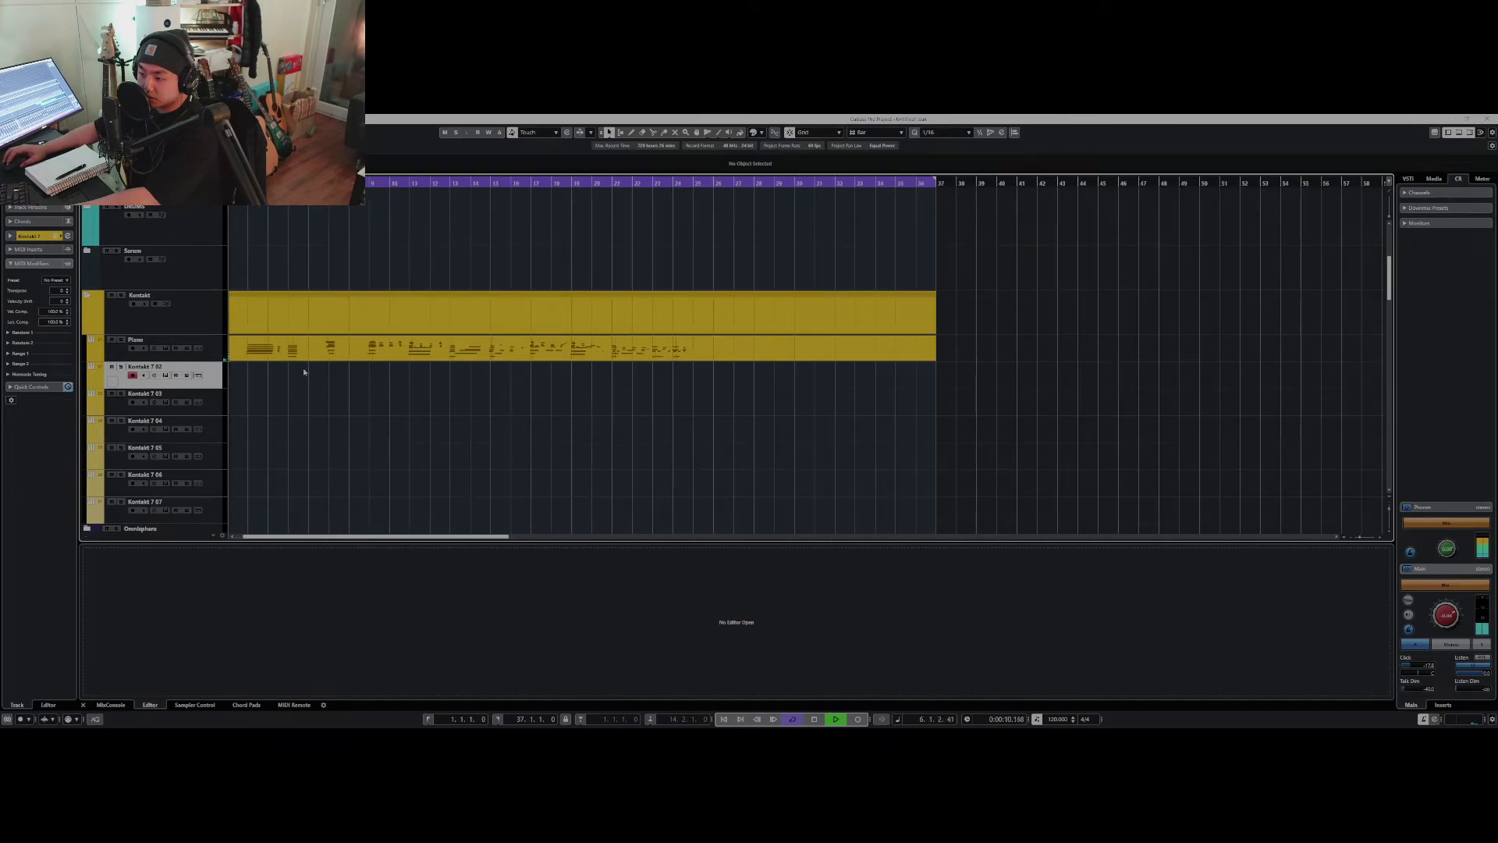
pyautogui.press('space')
pyautogui.press('h')
pyautogui.click(415, 184)
pyautogui.press('space')
pyautogui.press('g')
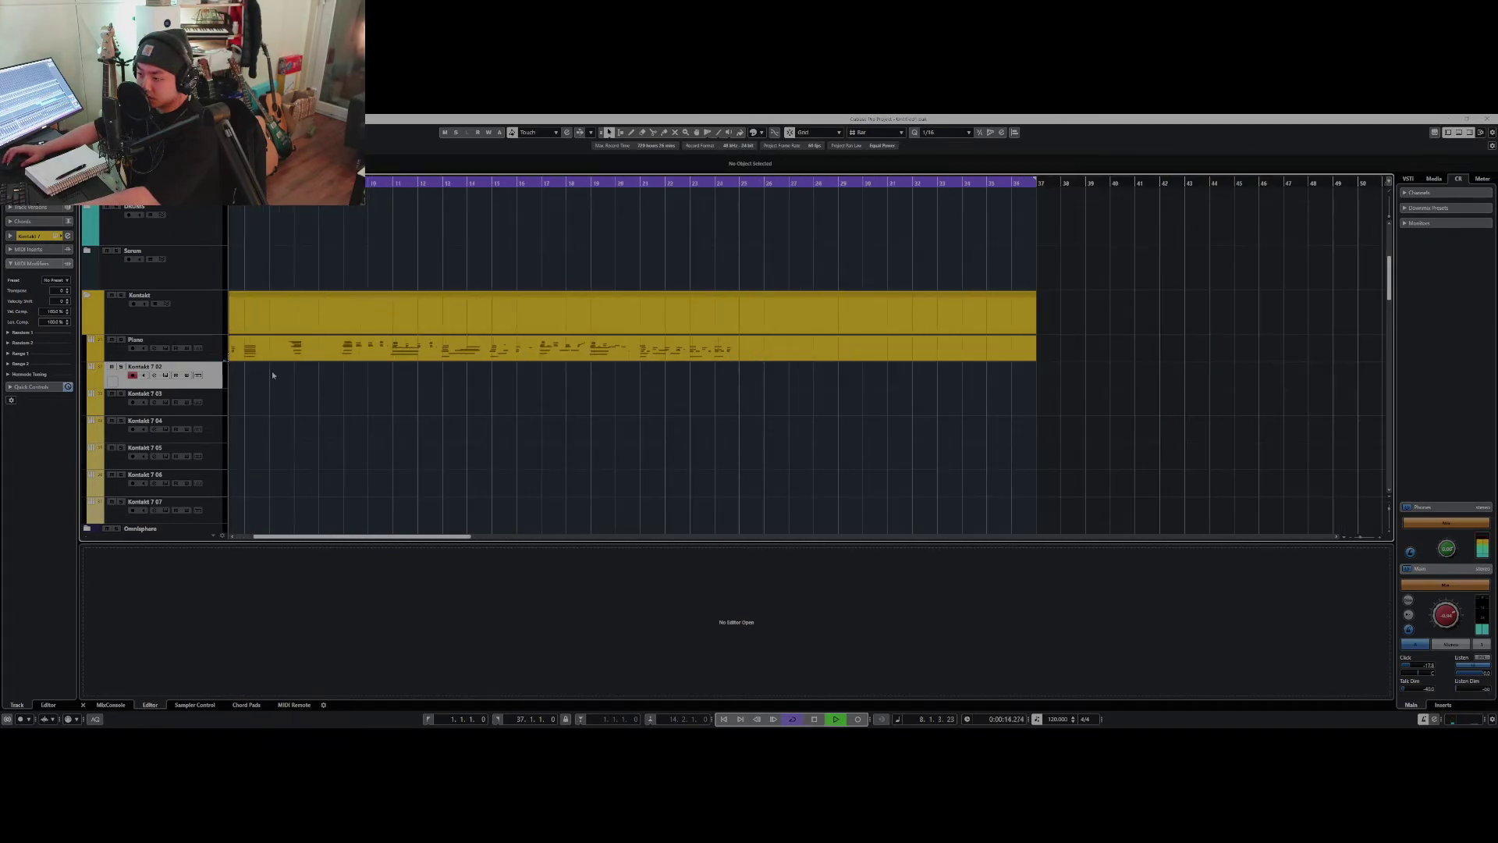
# Trim the start of the recorded piano part to just before bar 9
pyautogui.press('h')
pyautogui.moveTo(232, 357); pyautogui.dragTo(411, 360)
pyautogui.press('h')
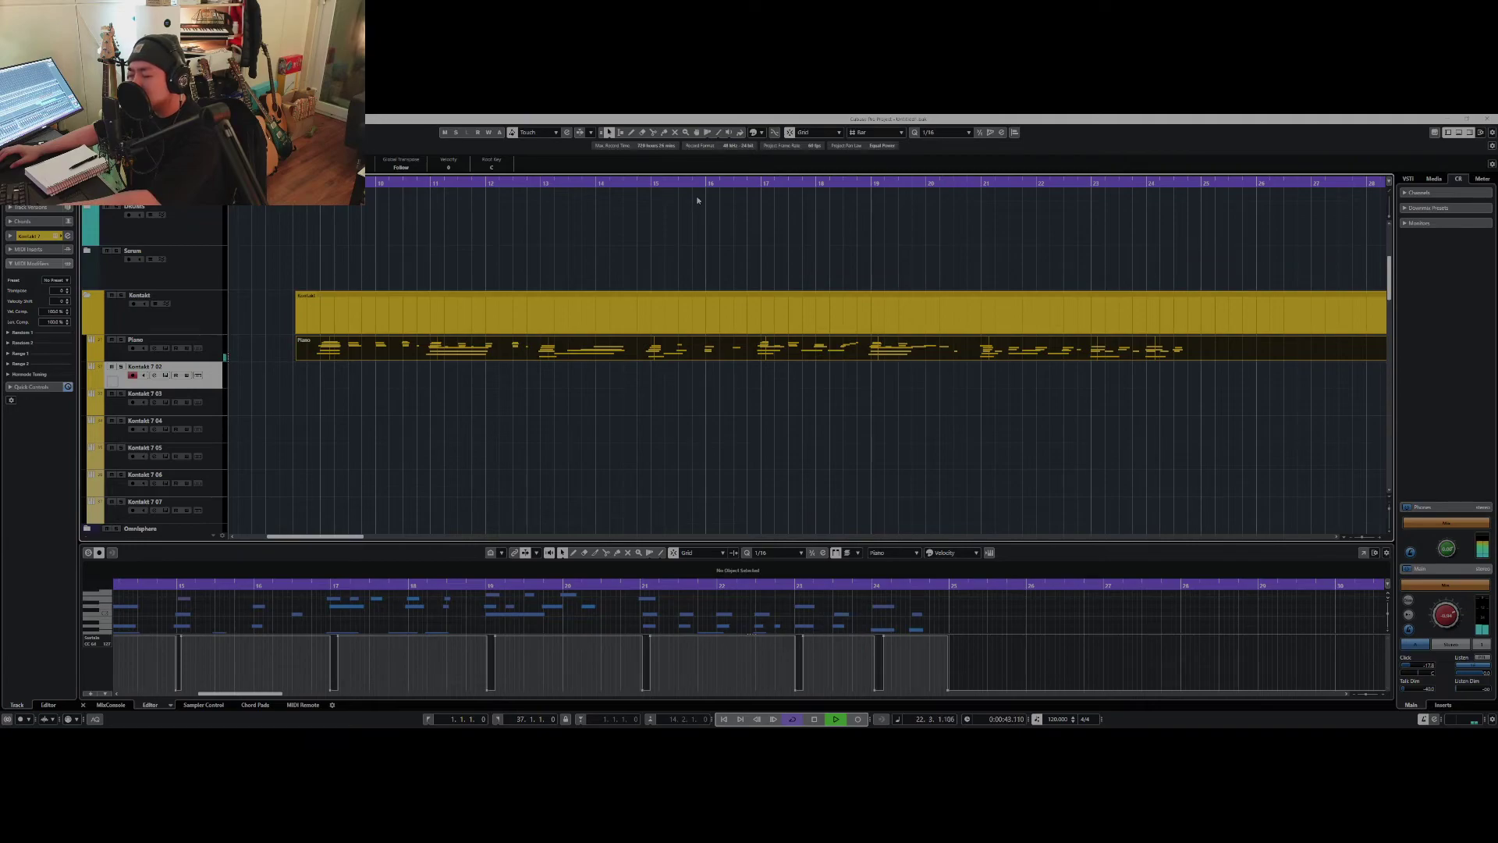
# Listen to the end of the piano performance around bars 22 to 25 and stop playback
pyautogui.press('g')
pyautogui.press('g')
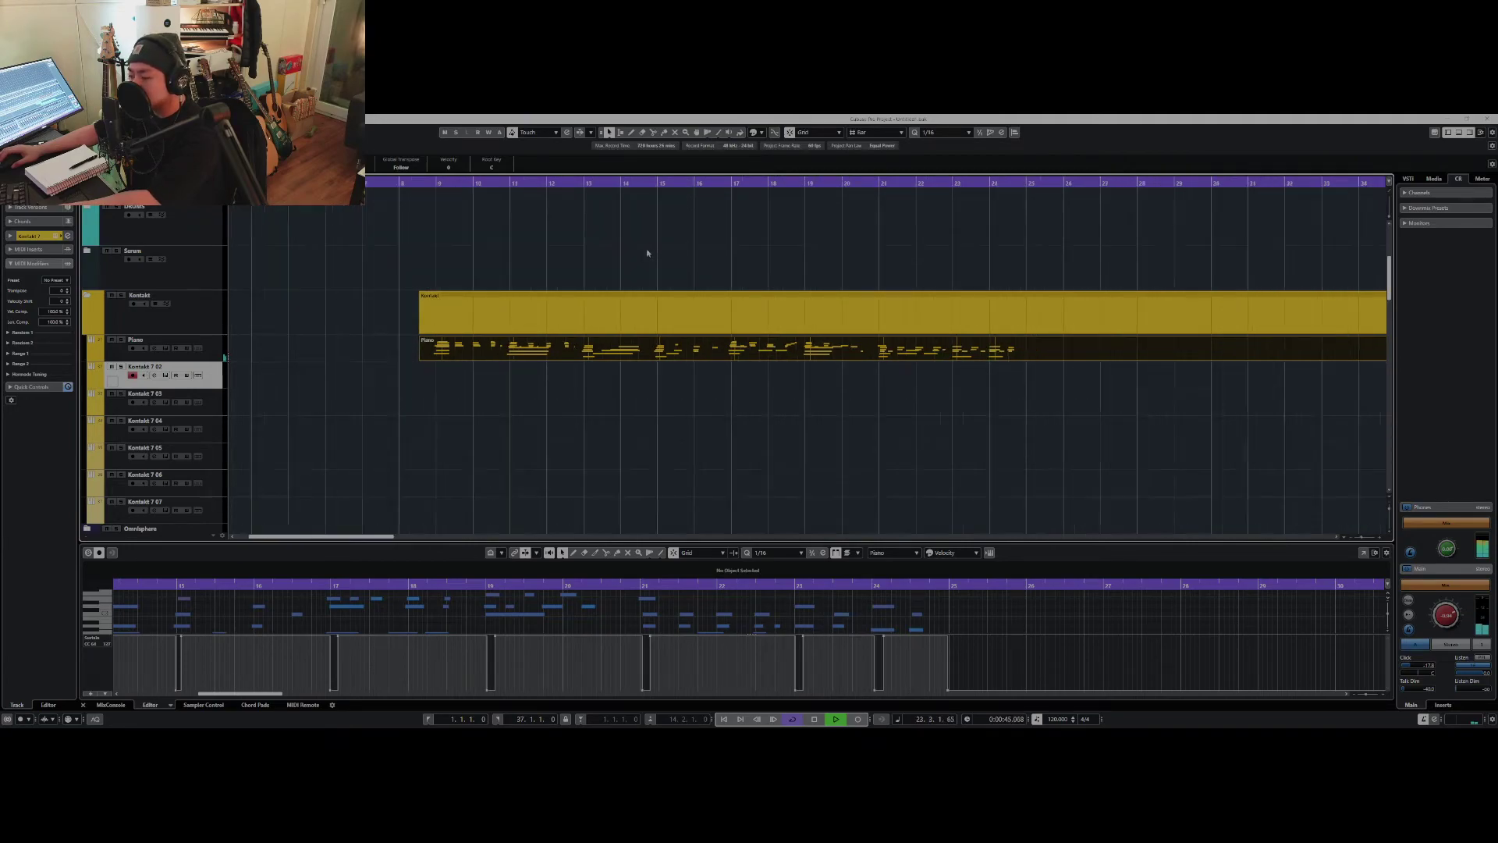
pyautogui.press('g')
pyautogui.press('g')
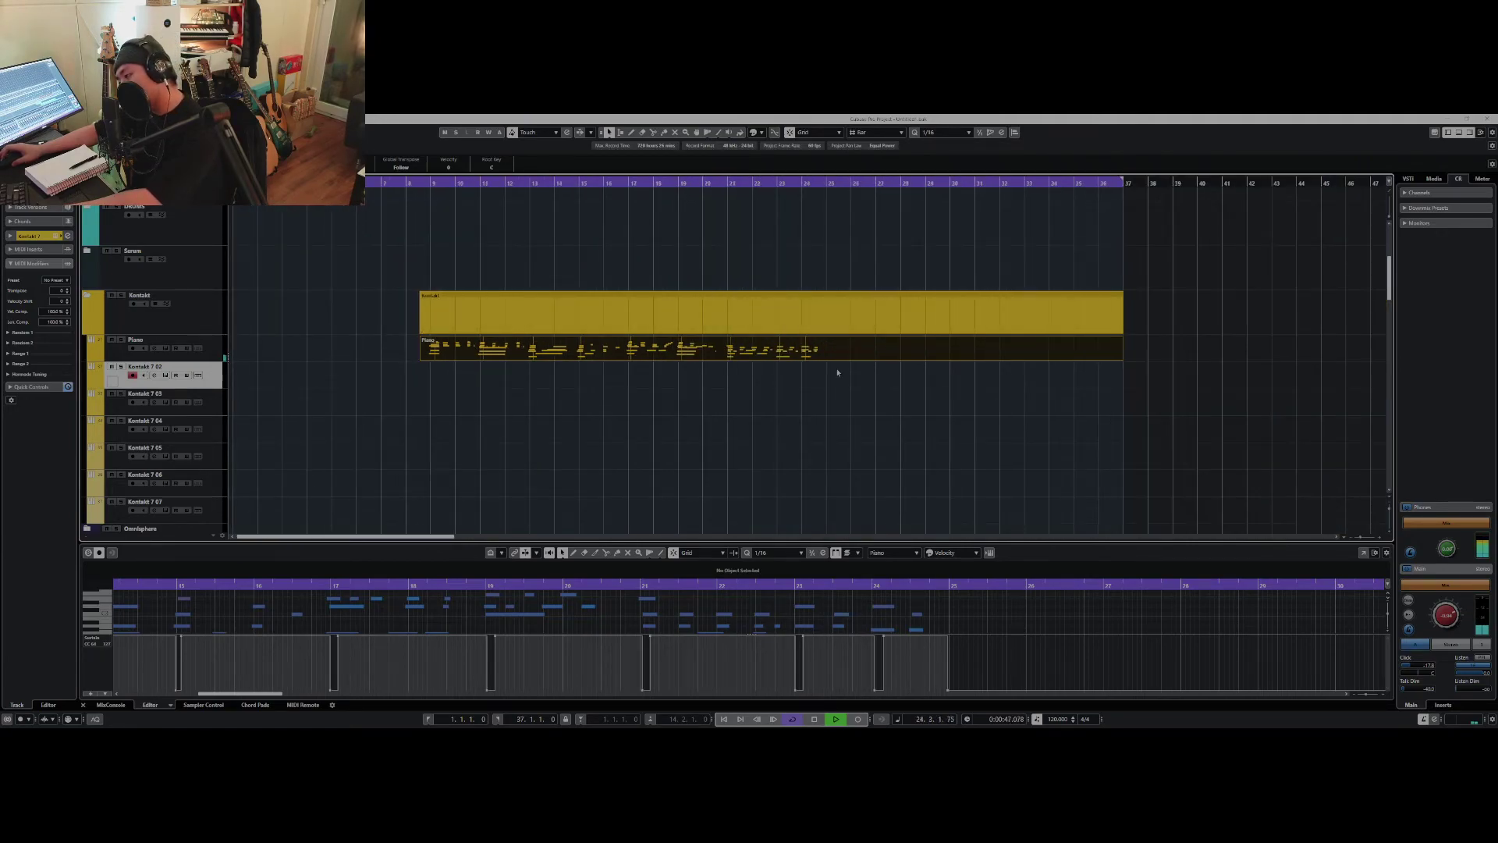
pyautogui.press('h')
pyautogui.press('h')
pyautogui.press('h')
pyautogui.press('h')
pyautogui.press('g')
pyautogui.press('space')
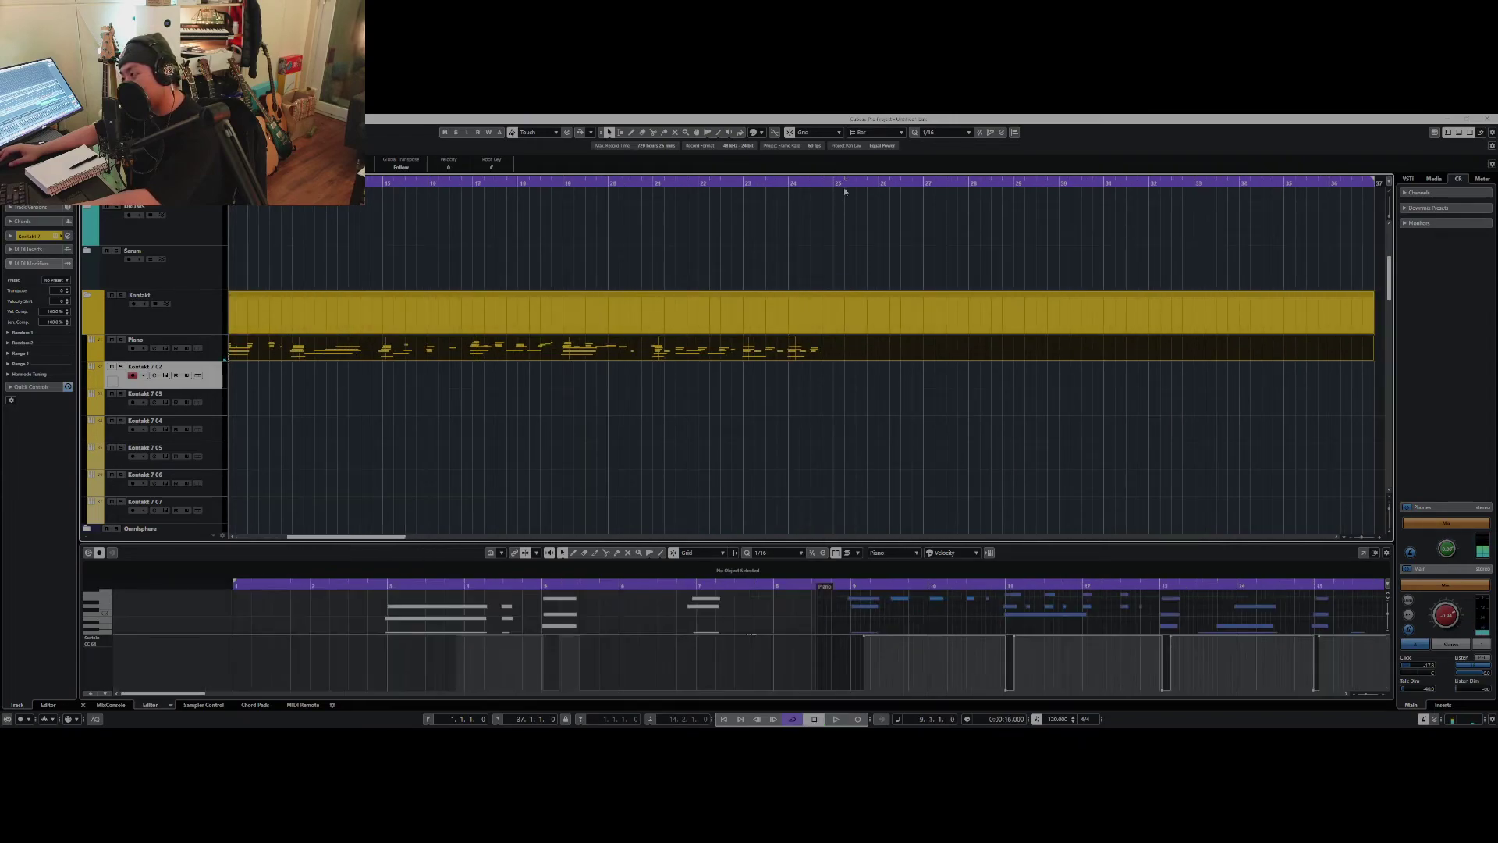
# Try recording a take on the Kontakt 7 02 track at bar 25, and undo it
pyautogui.press('KP_Multiply')
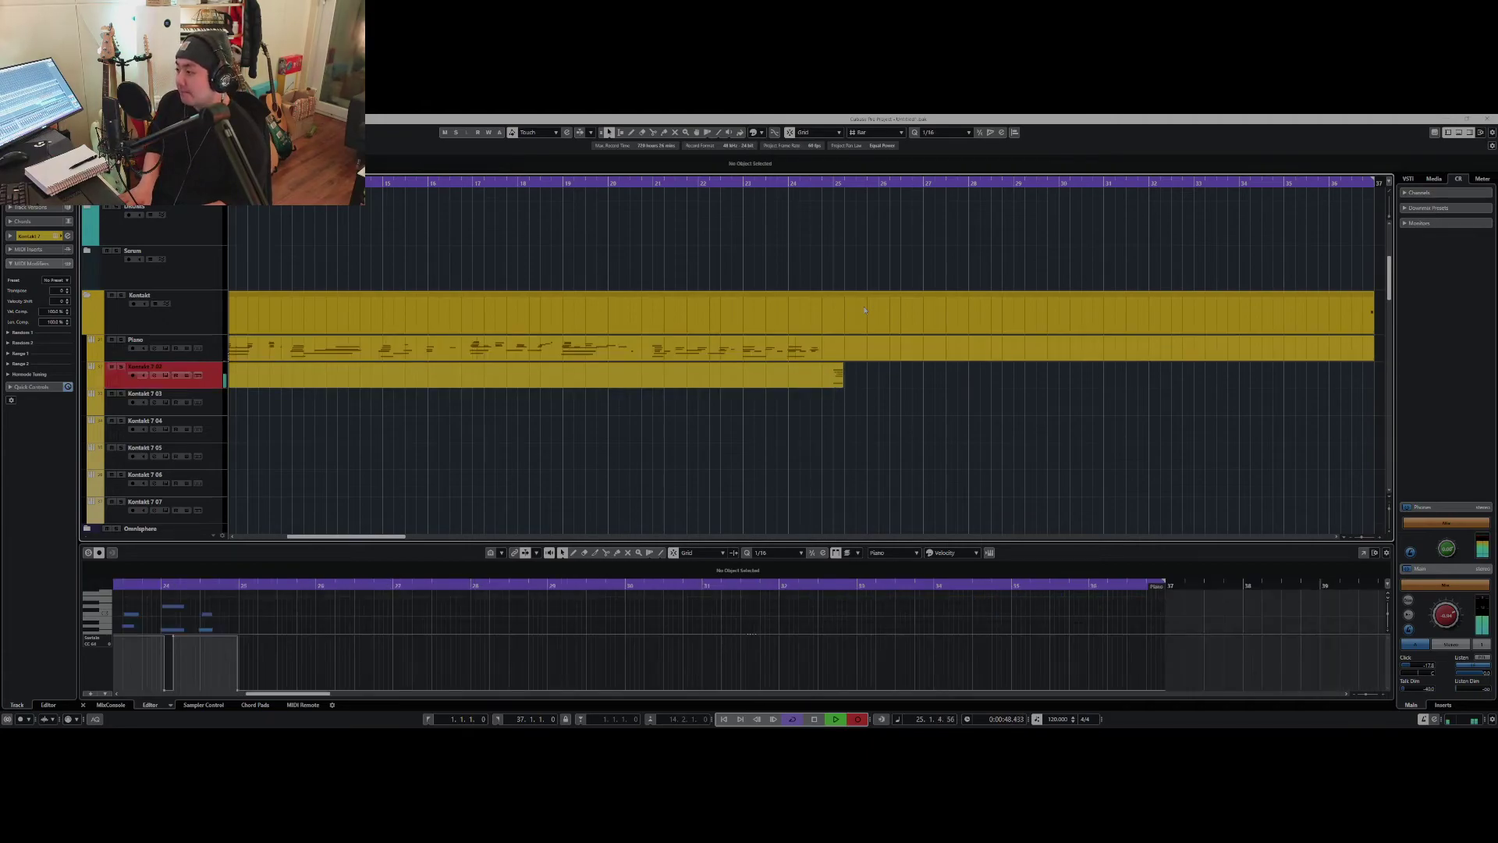
pyautogui.press('space')
pyautogui.hotkey('ctrl', 'z')
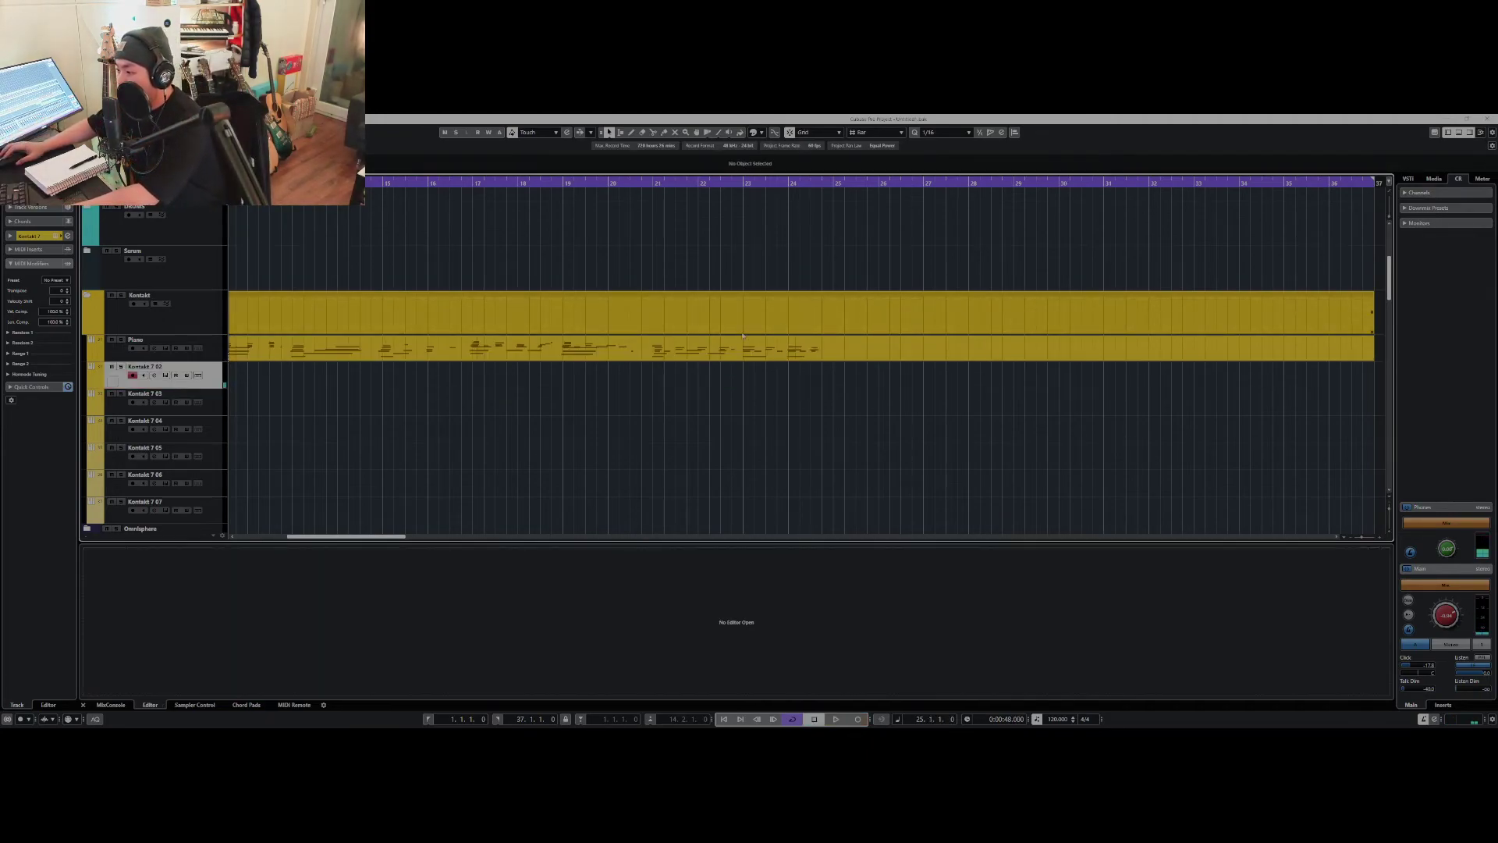
# Try recording a continuation of the performance on the Piano track from bar 25
pyautogui.click(220, 347)
pyautogui.press('h')
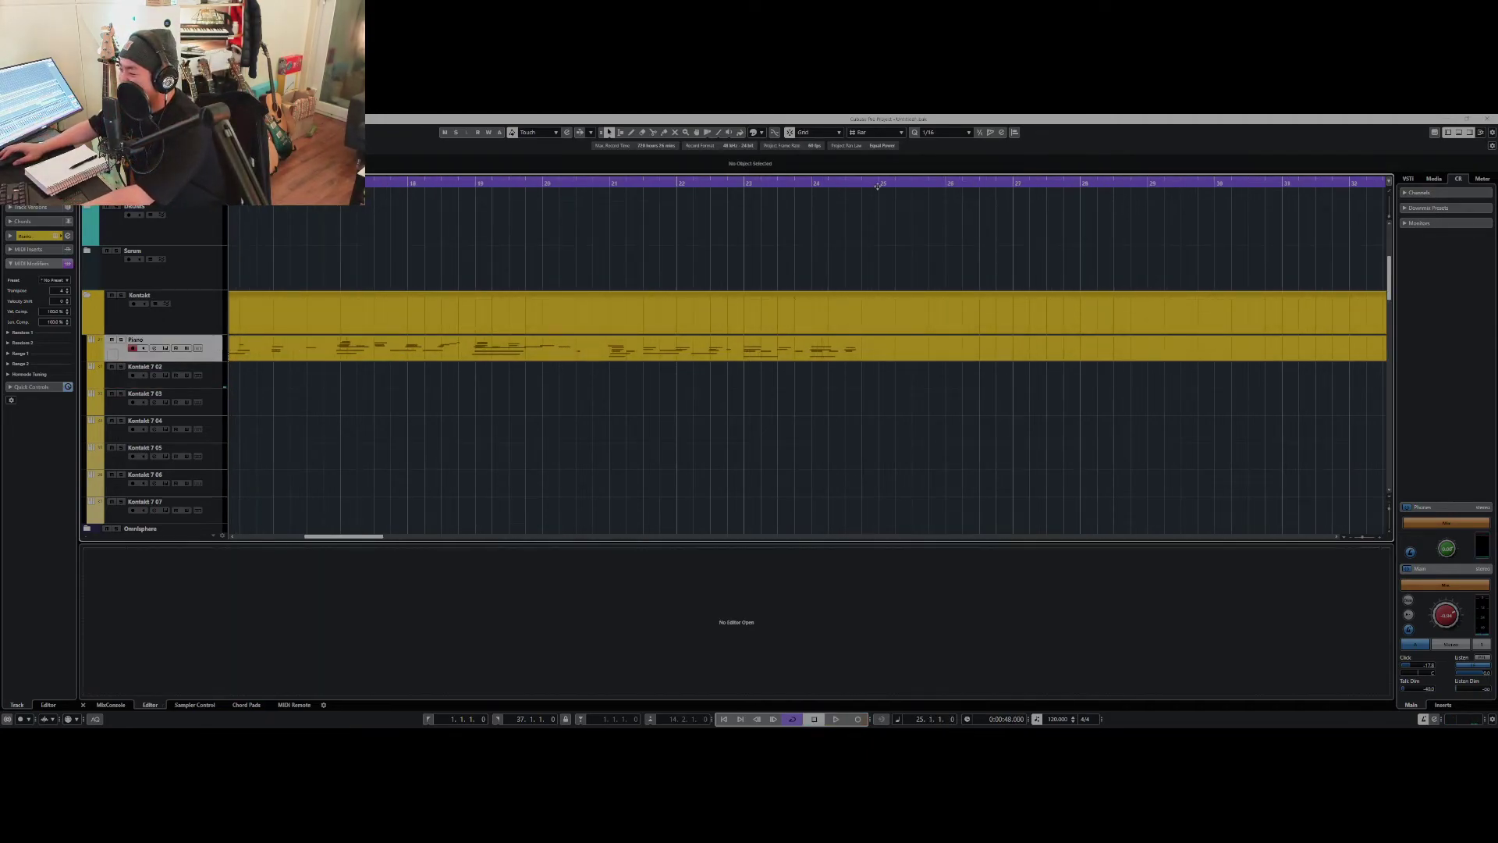
pyautogui.press('KP_Multiply')
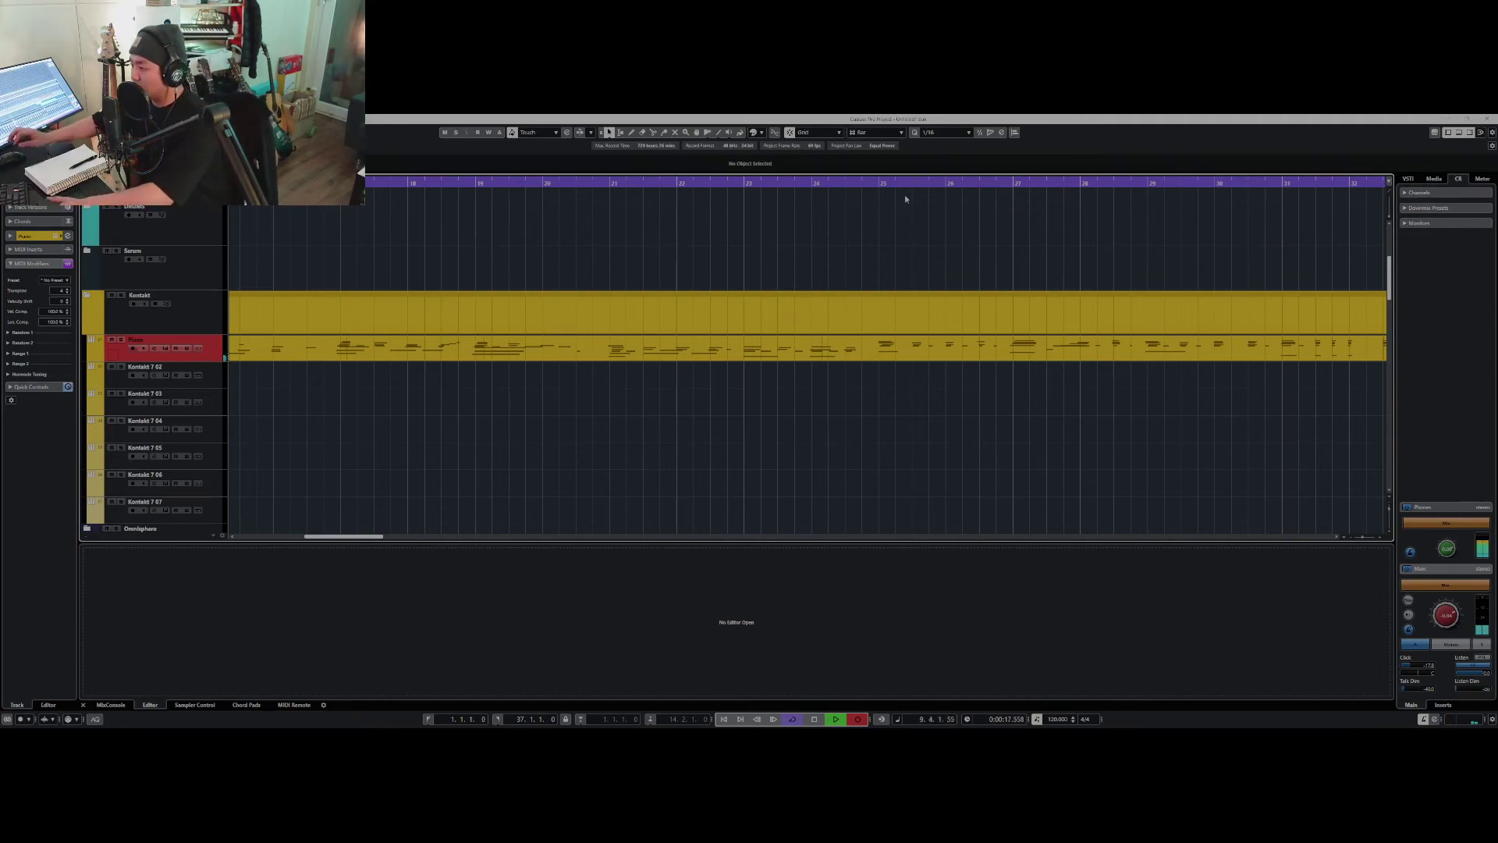
pyautogui.press('space')
pyautogui.press('g')
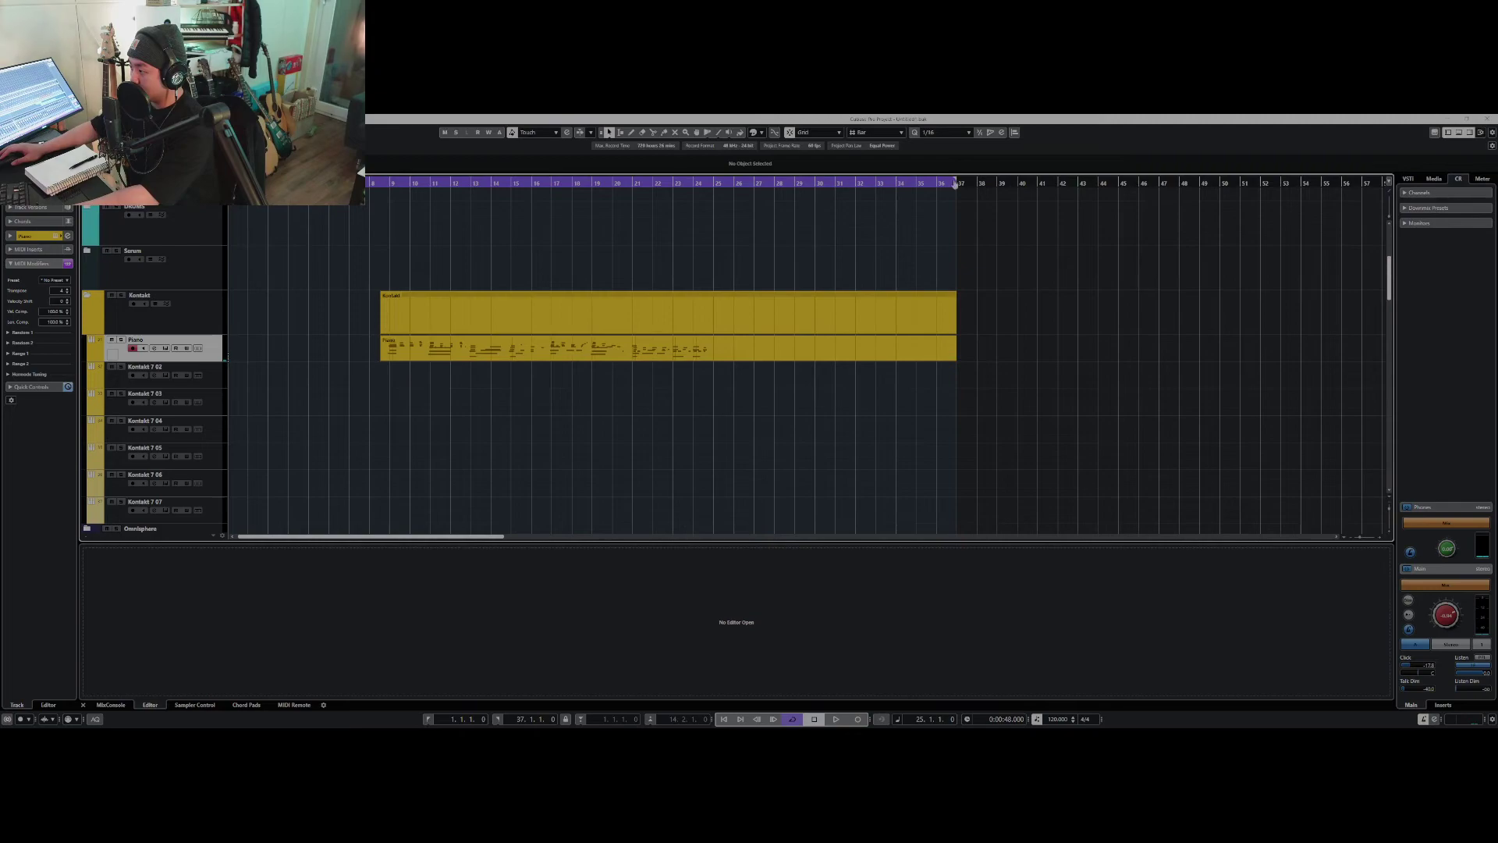
# Extend the end of the cycle range to bar 48 and play back from about bar 21
pyautogui.click(953, 180)
pyautogui.press('g')
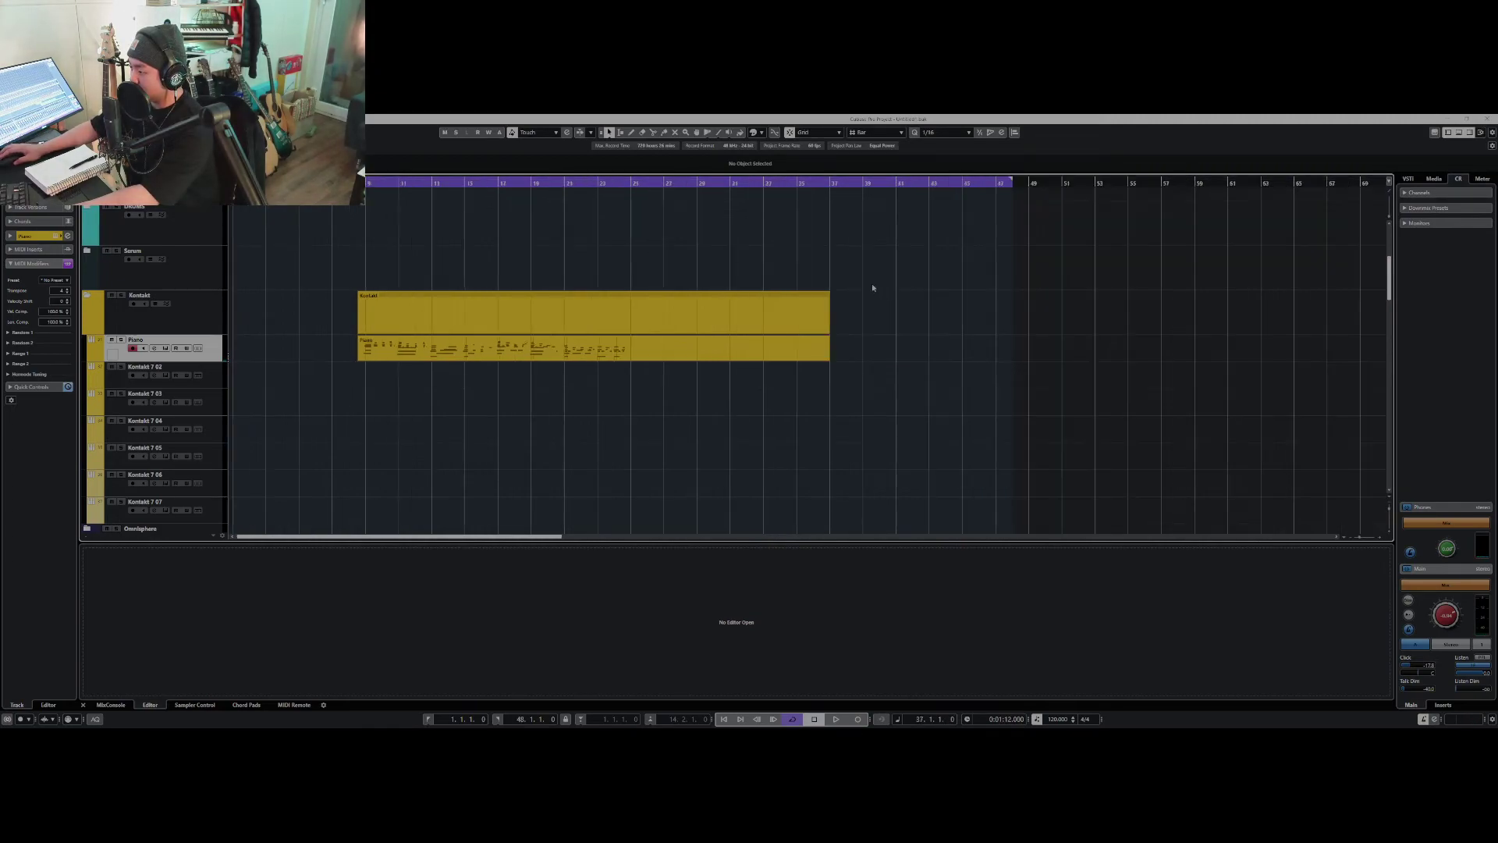
pyautogui.press('h')
pyautogui.press('space')
pyautogui.press('h')
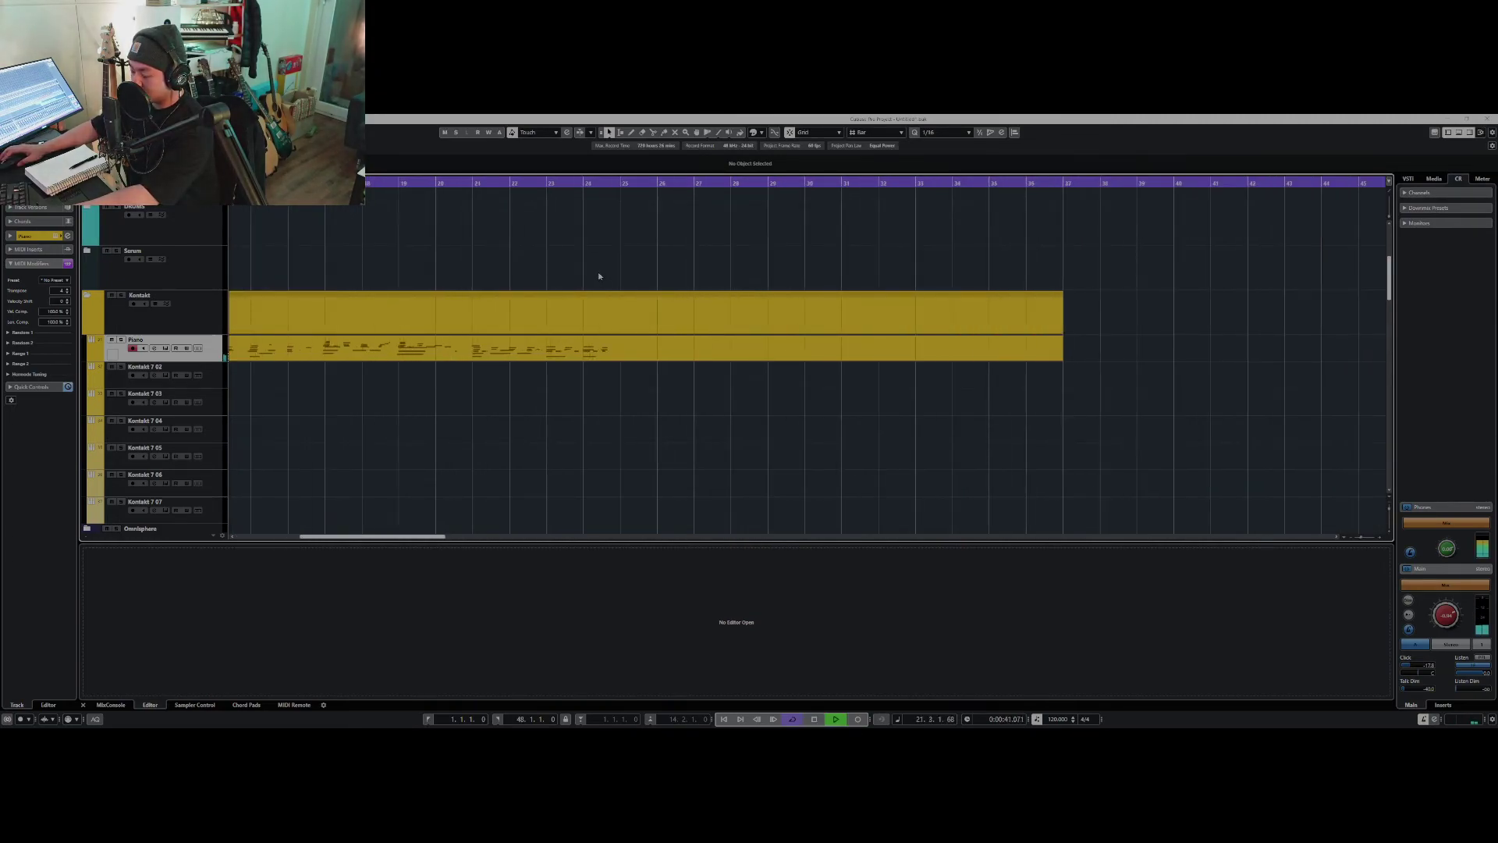
# Open the recorded Piano part for editing and trim its start to just before bar 9
pyautogui.press('space')
pyautogui.press('Return')
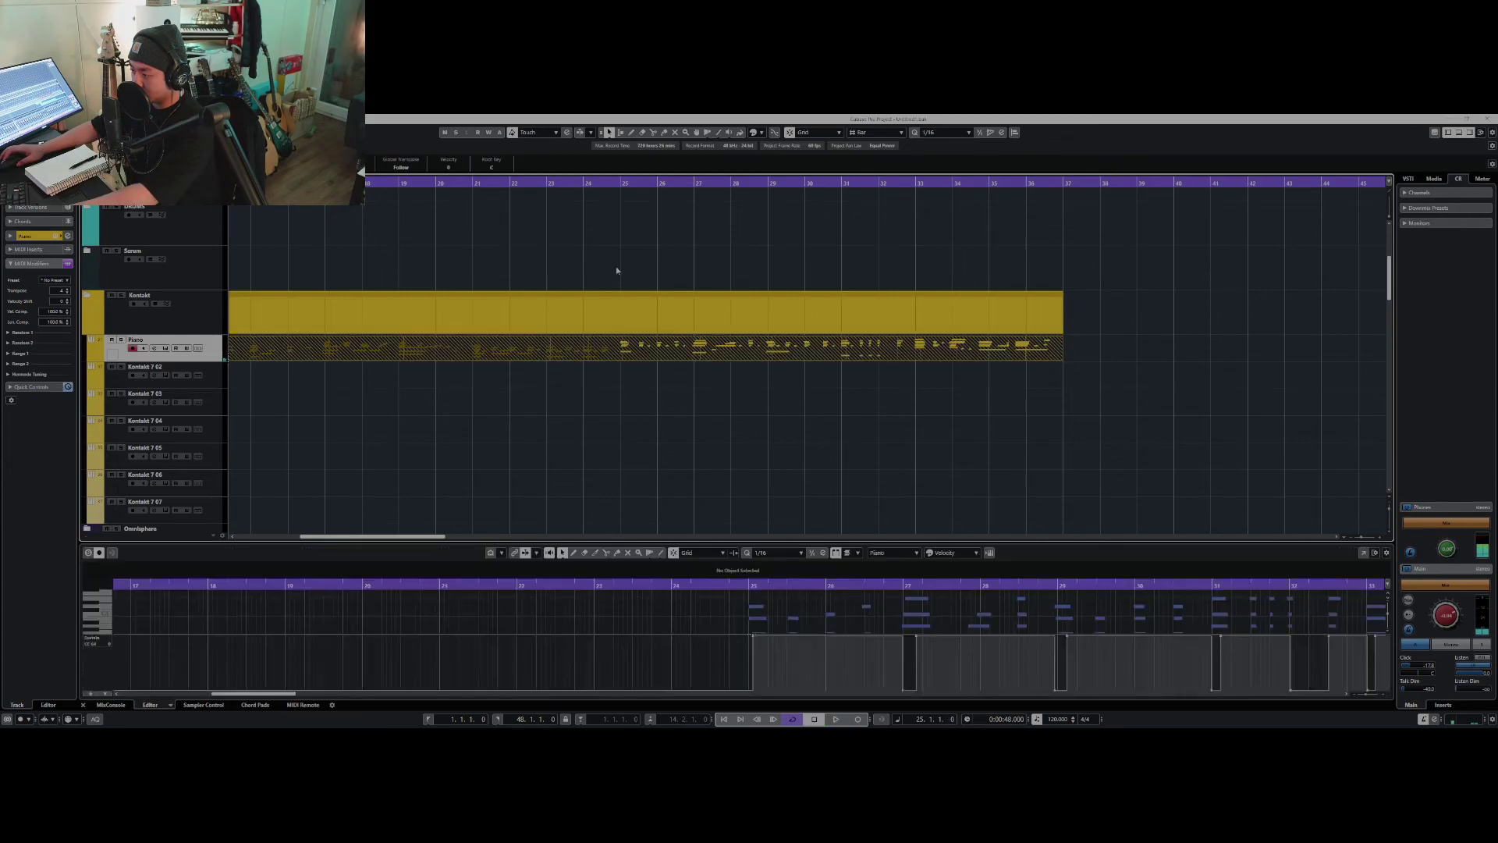
pyautogui.press('g')
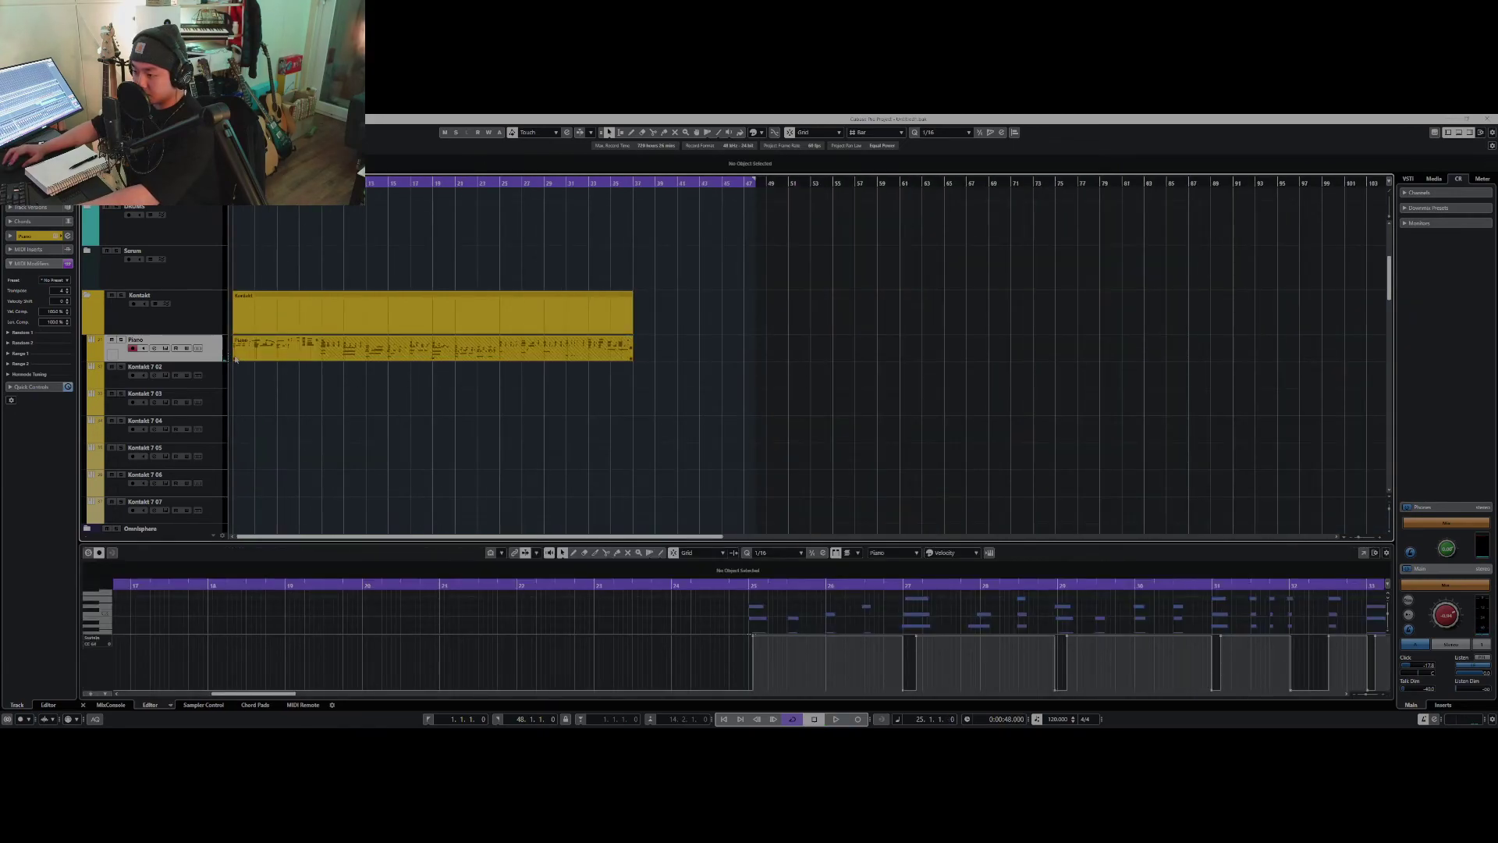
pyautogui.moveTo(232, 358); pyautogui.dragTo(501, 374)
pyautogui.press('h')
# Play back the Piano performance from bar 25 and listen through to about bar 33
pyautogui.press('space')
pyautogui.press('h')
pyautogui.click(499, 375)
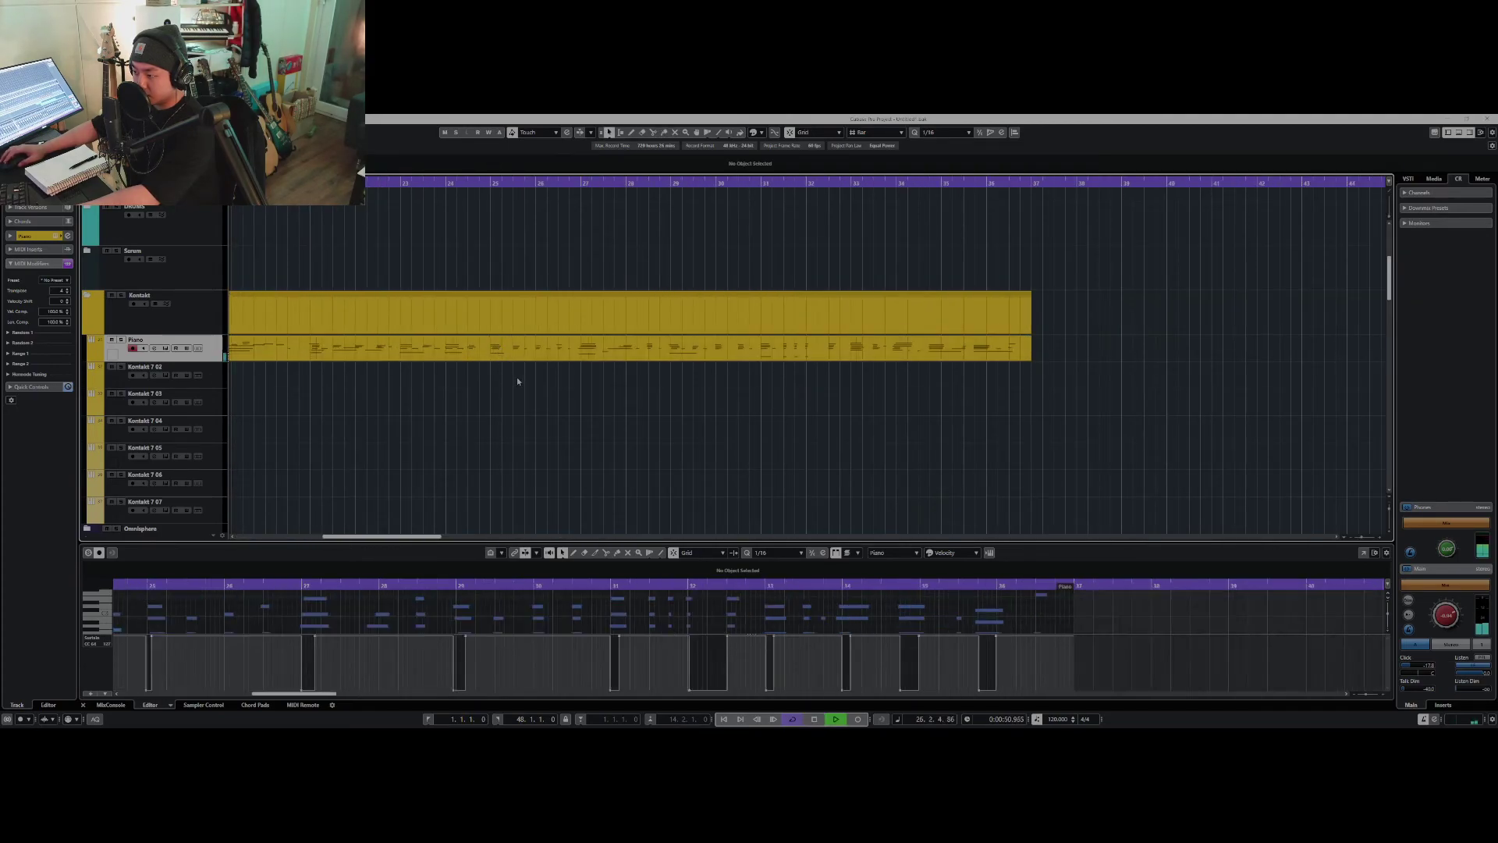
pyautogui.press('g')
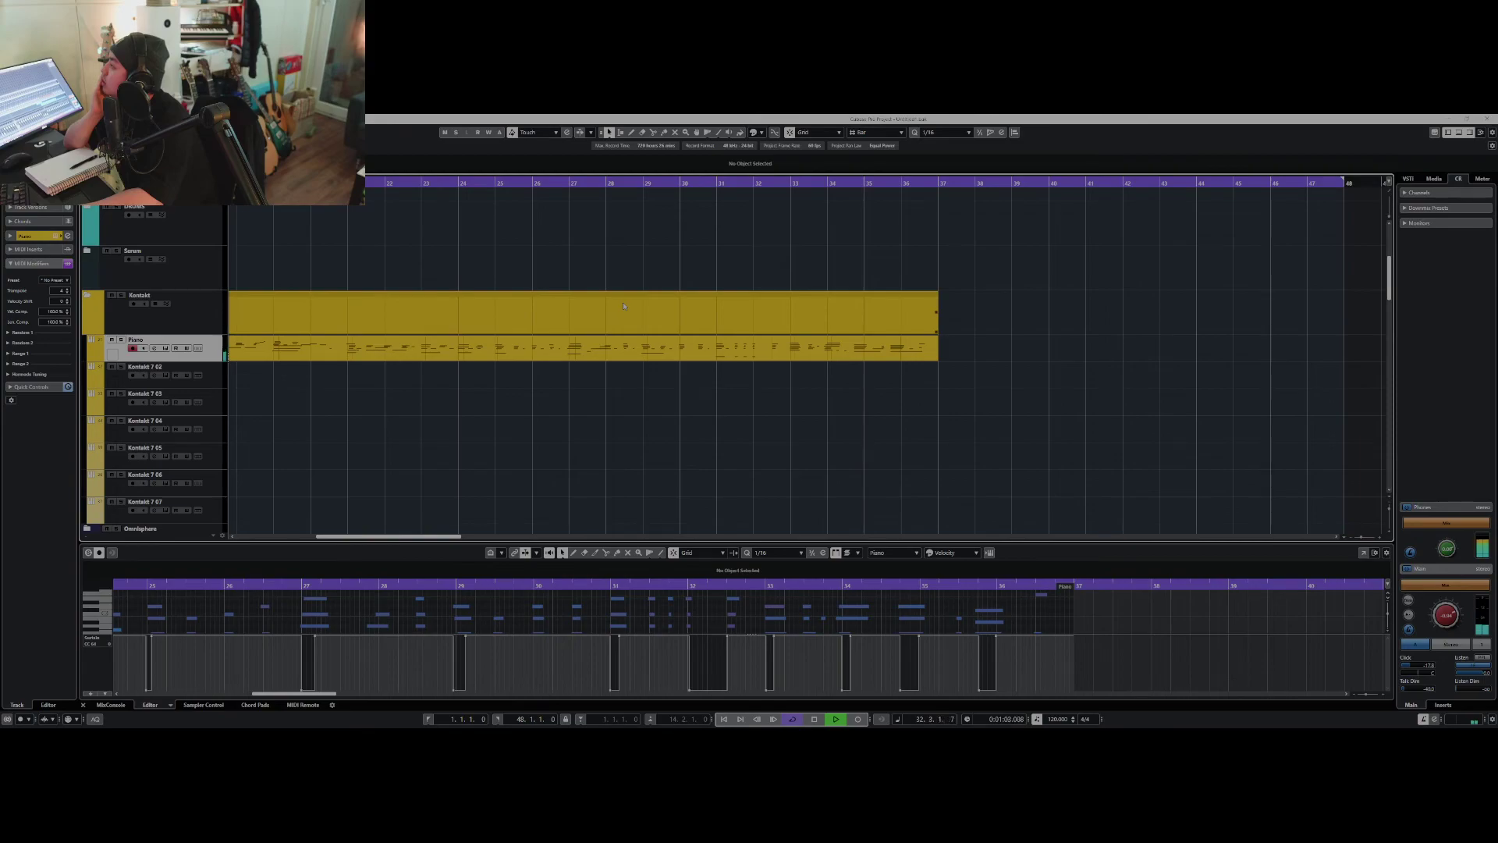
pyautogui.scroll(-2, 918, 380)
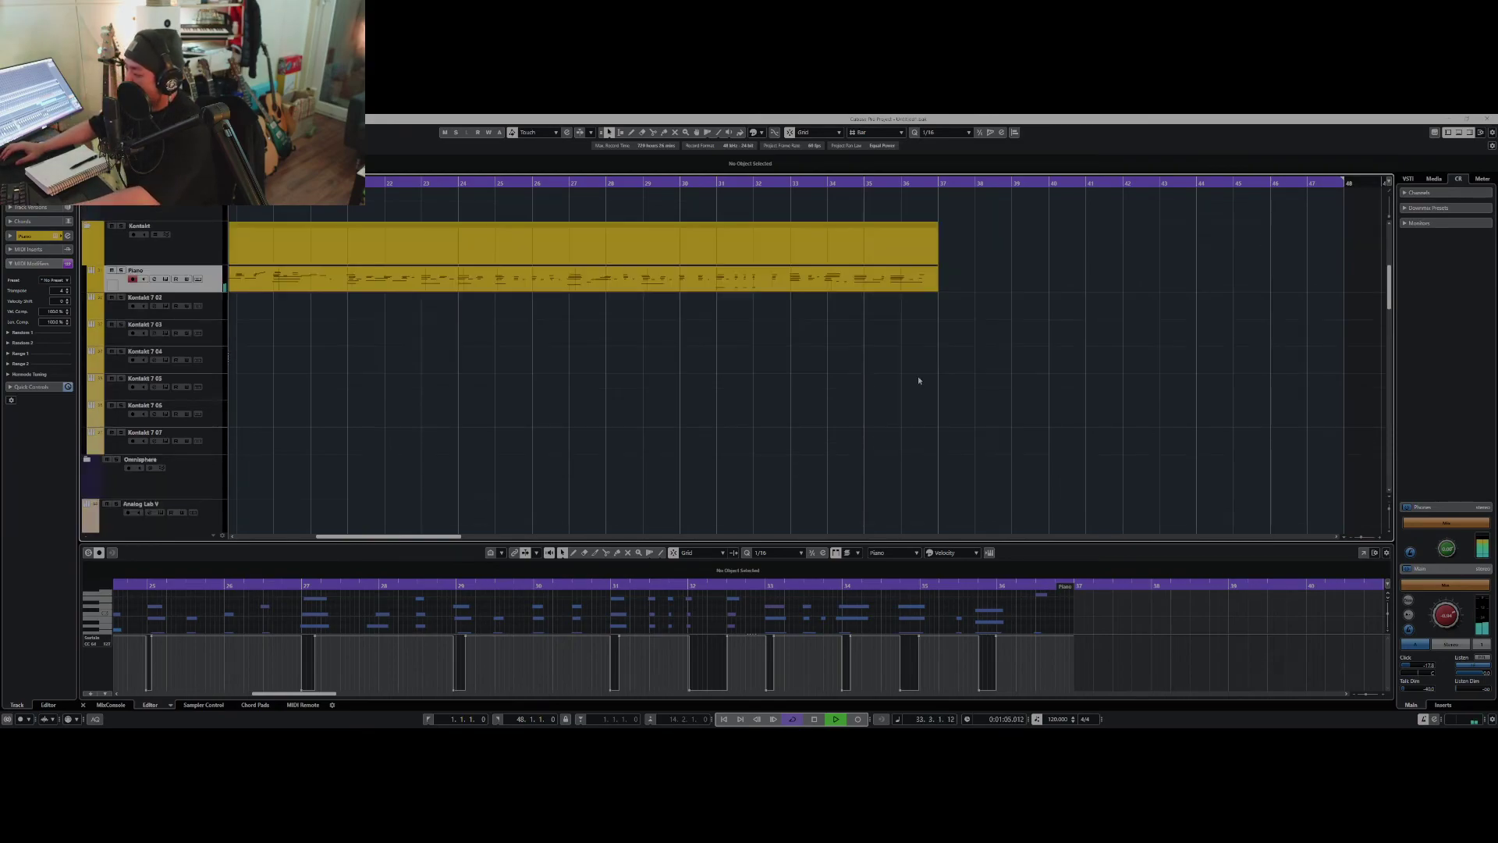
# Stop playback and trim the end of the Piano part to bar 33
pyautogui.press('space')
pyautogui.moveTo(936, 288); pyautogui.dragTo(790, 288)
pyautogui.hscroll(1, 694, 198)
pyautogui.hscroll(-15, 694, 198)
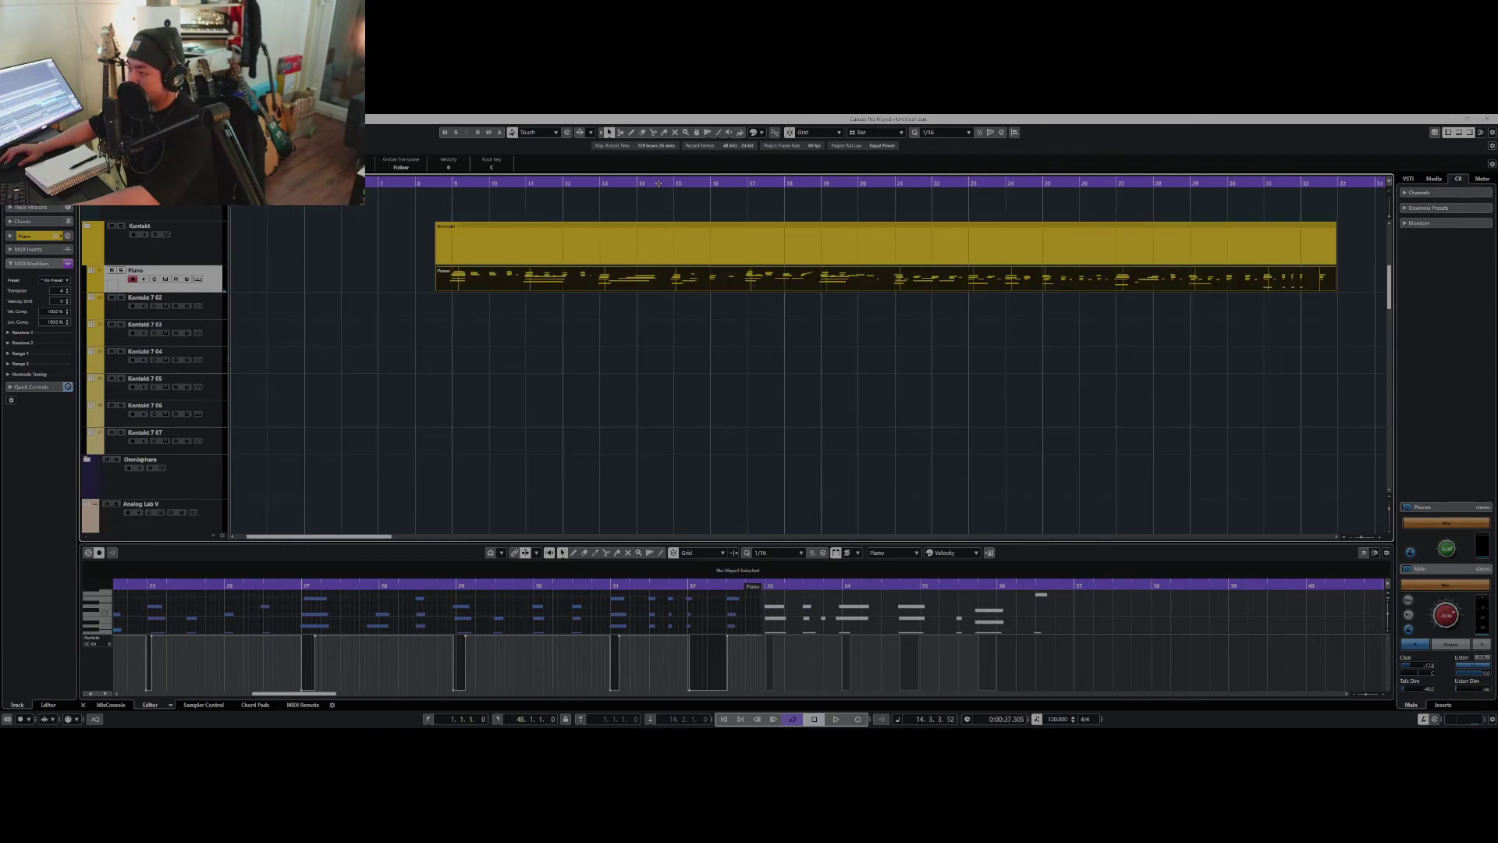
# Set the playback position to bar 8 and listen to the opening of the trimmed Piano part
pyautogui.press('space')
pyautogui.press('g')
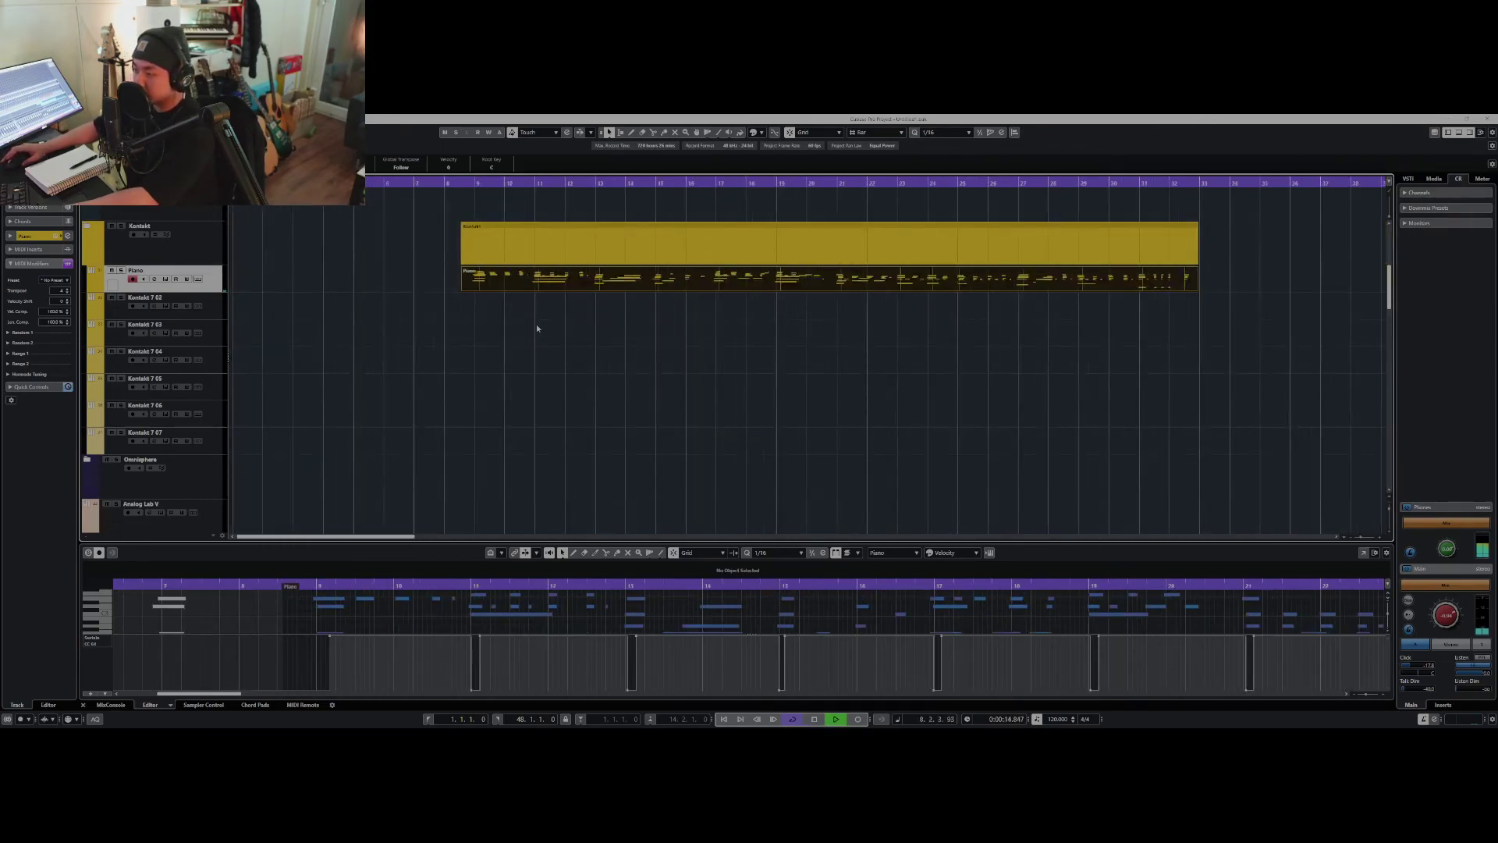
pyautogui.press('g')
pyautogui.press('g')
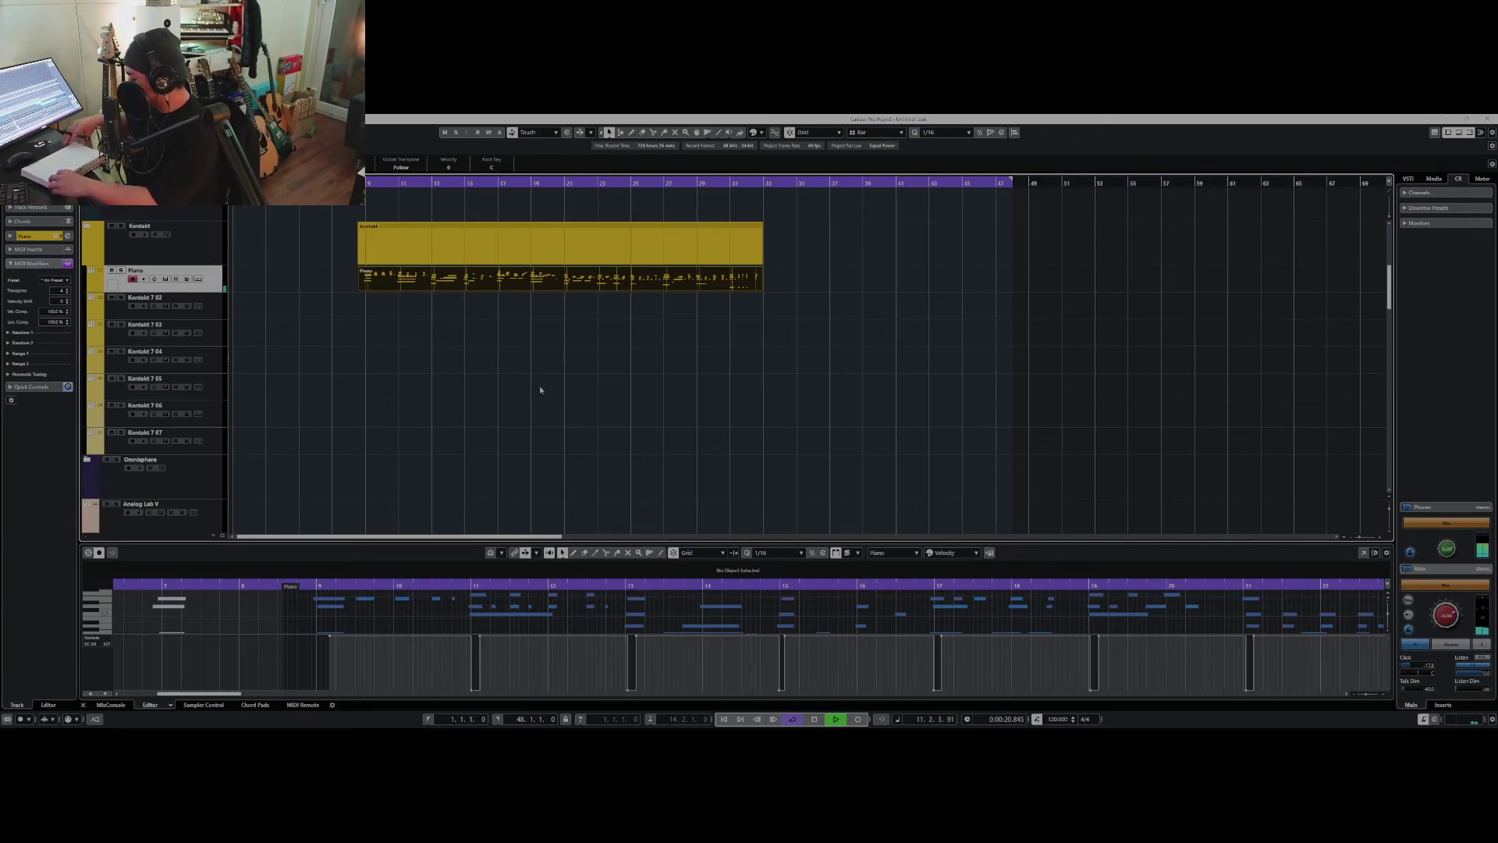
pyautogui.press('space')
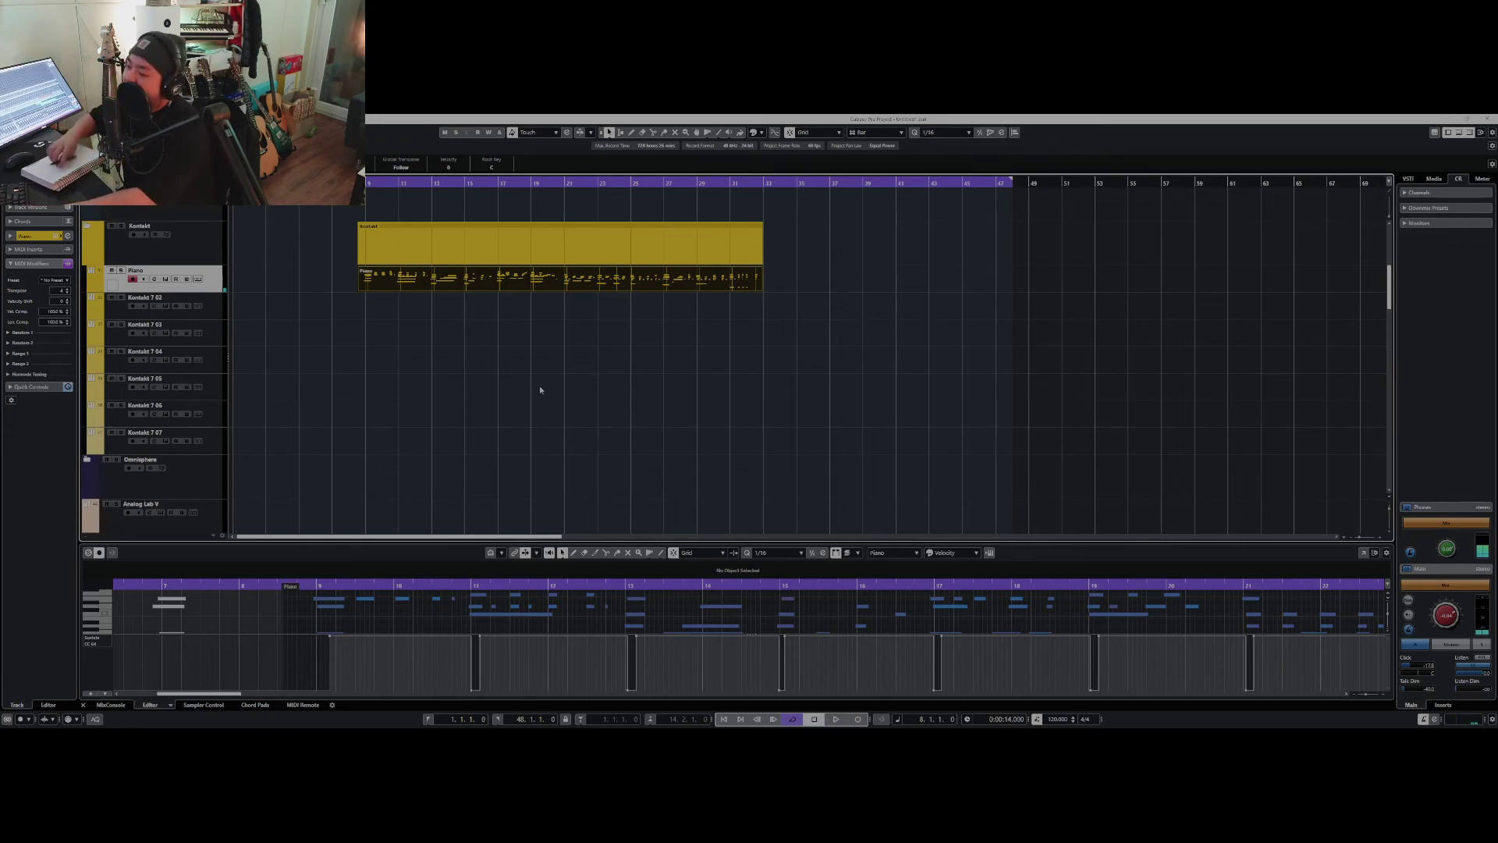
pyautogui.moveTo(386, 178); pyautogui.dragTo(385, 182)
pyautogui.press('space')
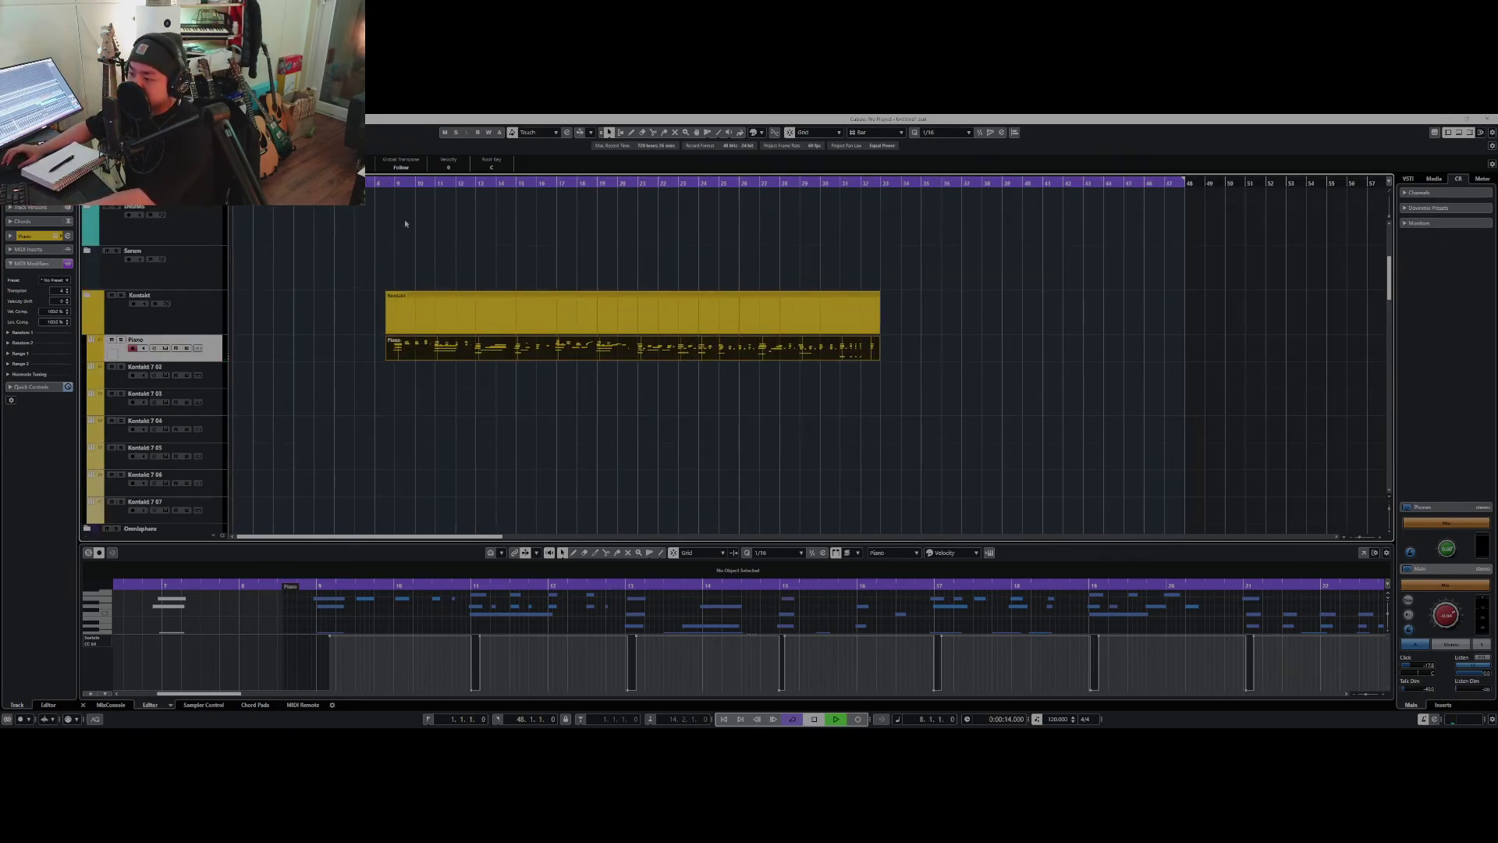
pyautogui.press('h')
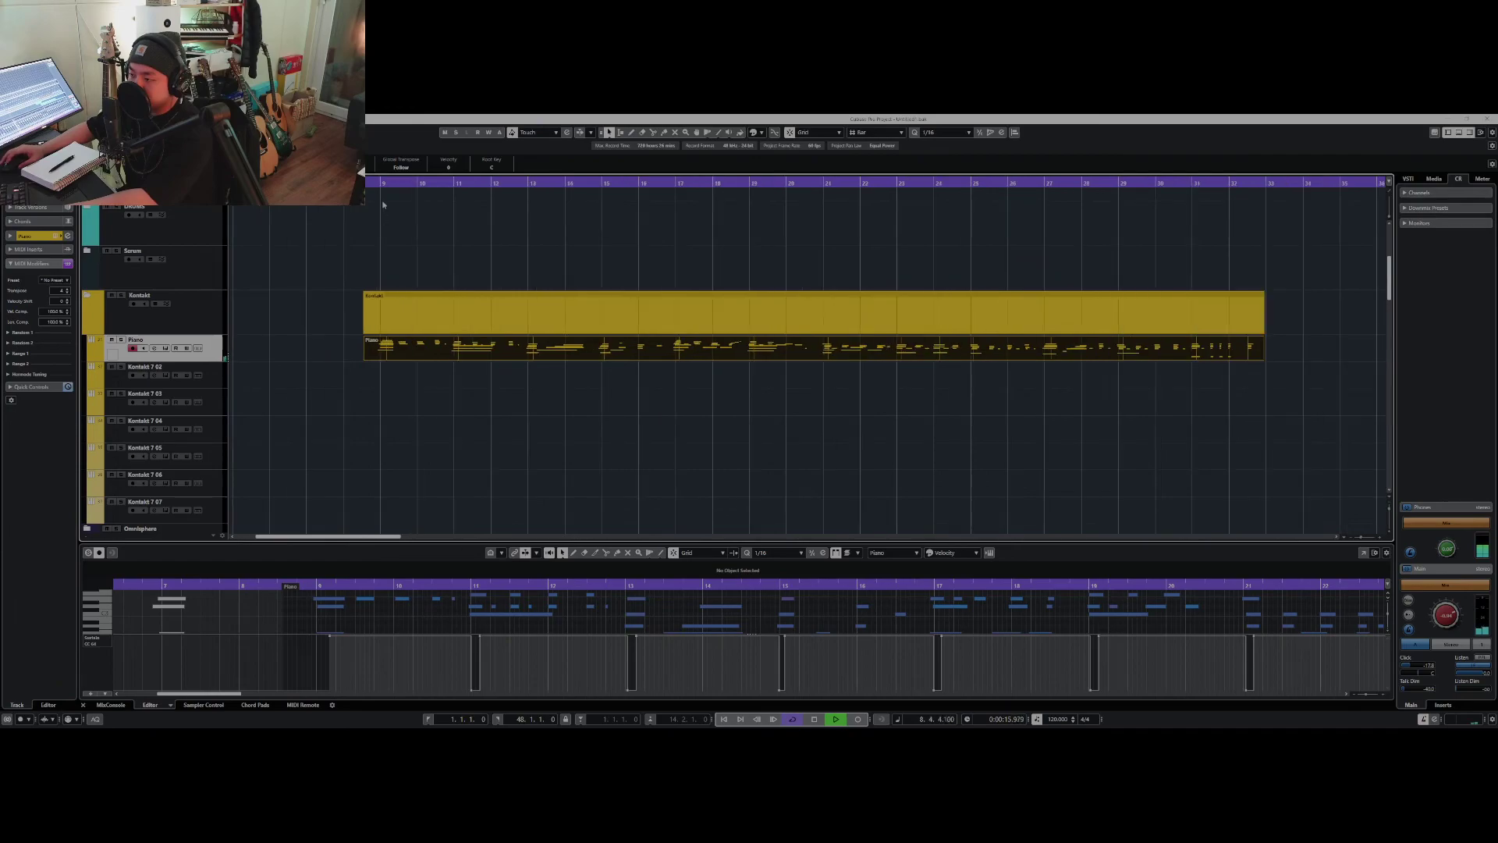
pyautogui.press('space')
pyautogui.press('space')
# Stop playback, collapse and reopen the VOX folder, and select the VOX 1 track inside it
pyautogui.scroll(-5, 306, 315)
pyautogui.press('h')
pyautogui.press('space')
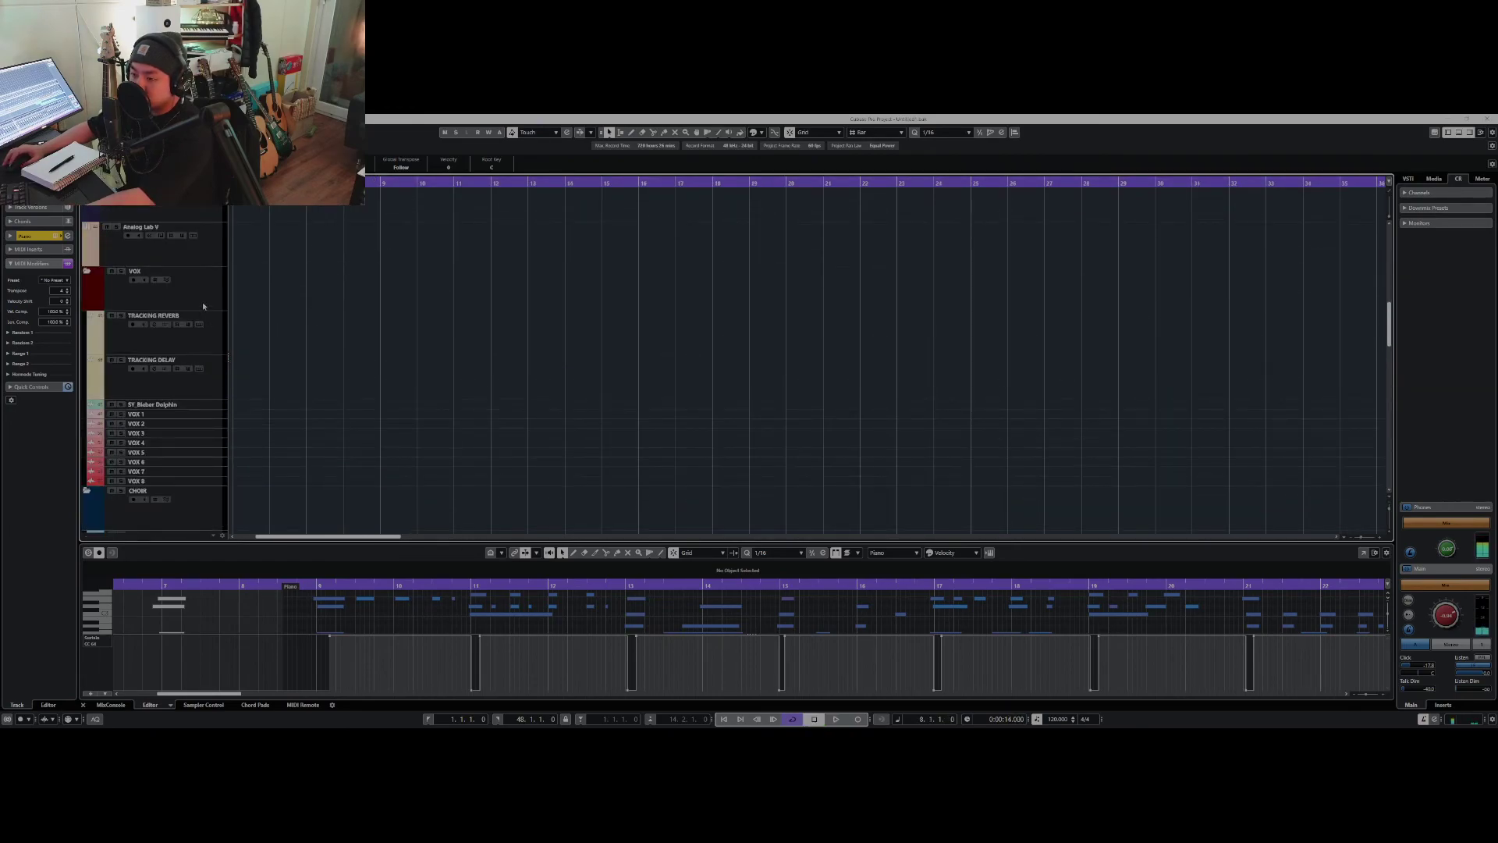
pyautogui.click(164, 293)
pyautogui.click(87, 271)
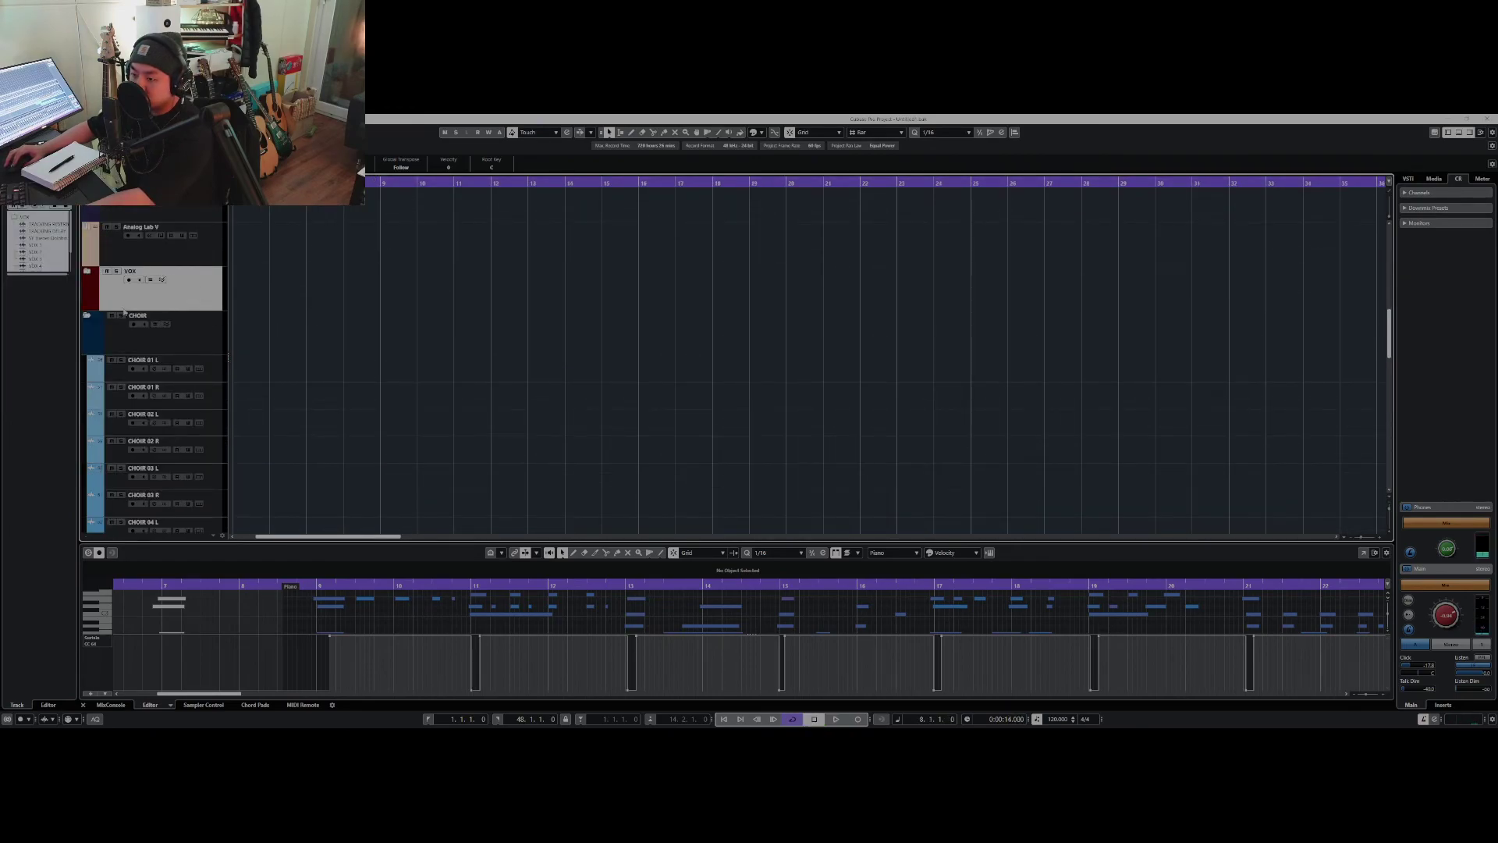
pyautogui.click(86, 270)
pyautogui.scroll(10, 318, 351)
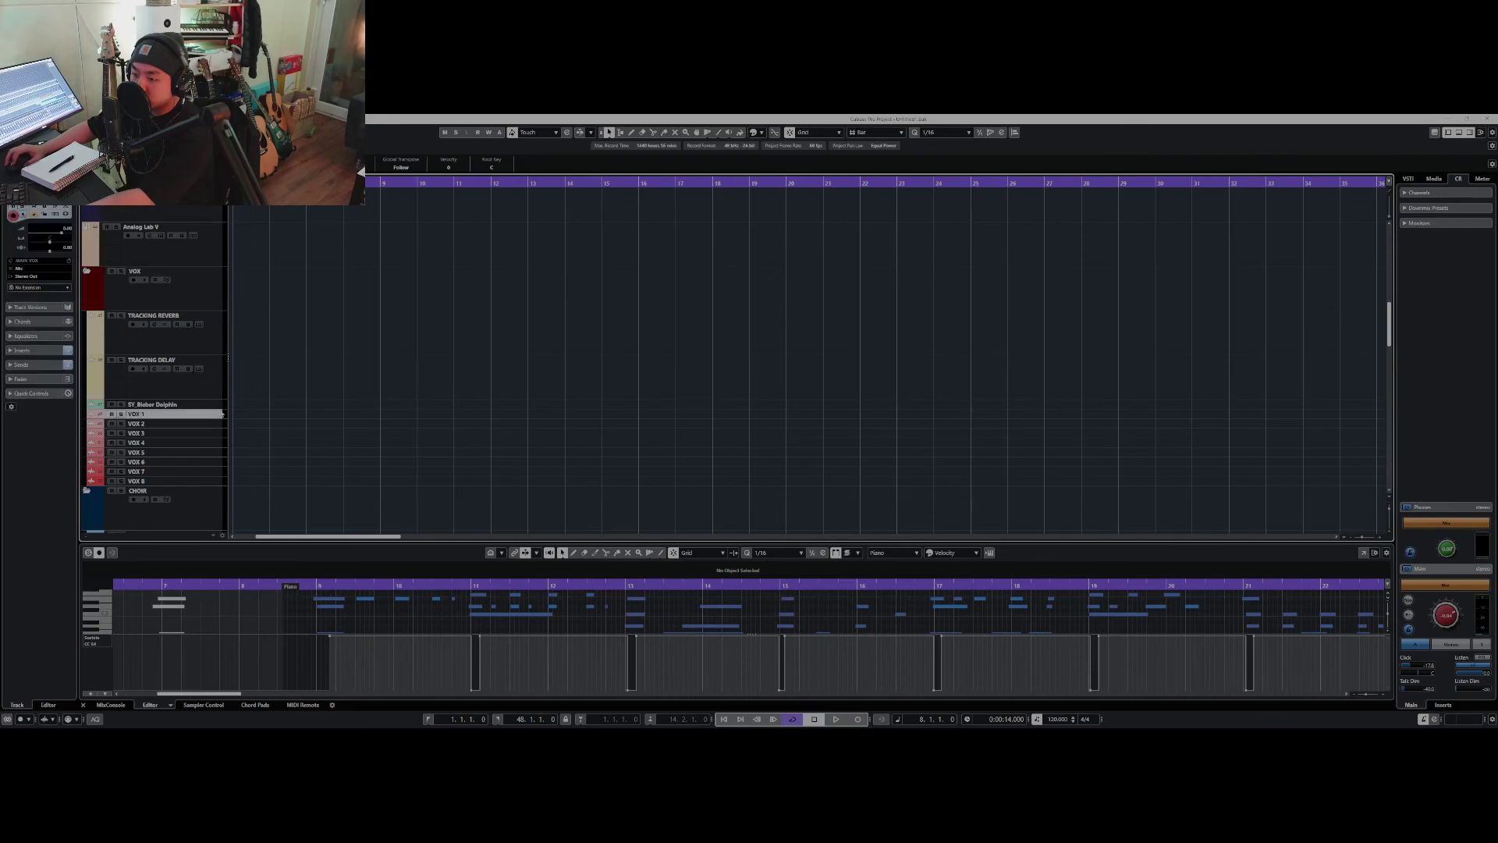
# Record a vocal take on the VOX 1 track over the piano from bar 8 to about bar 32
pyautogui.press('space')
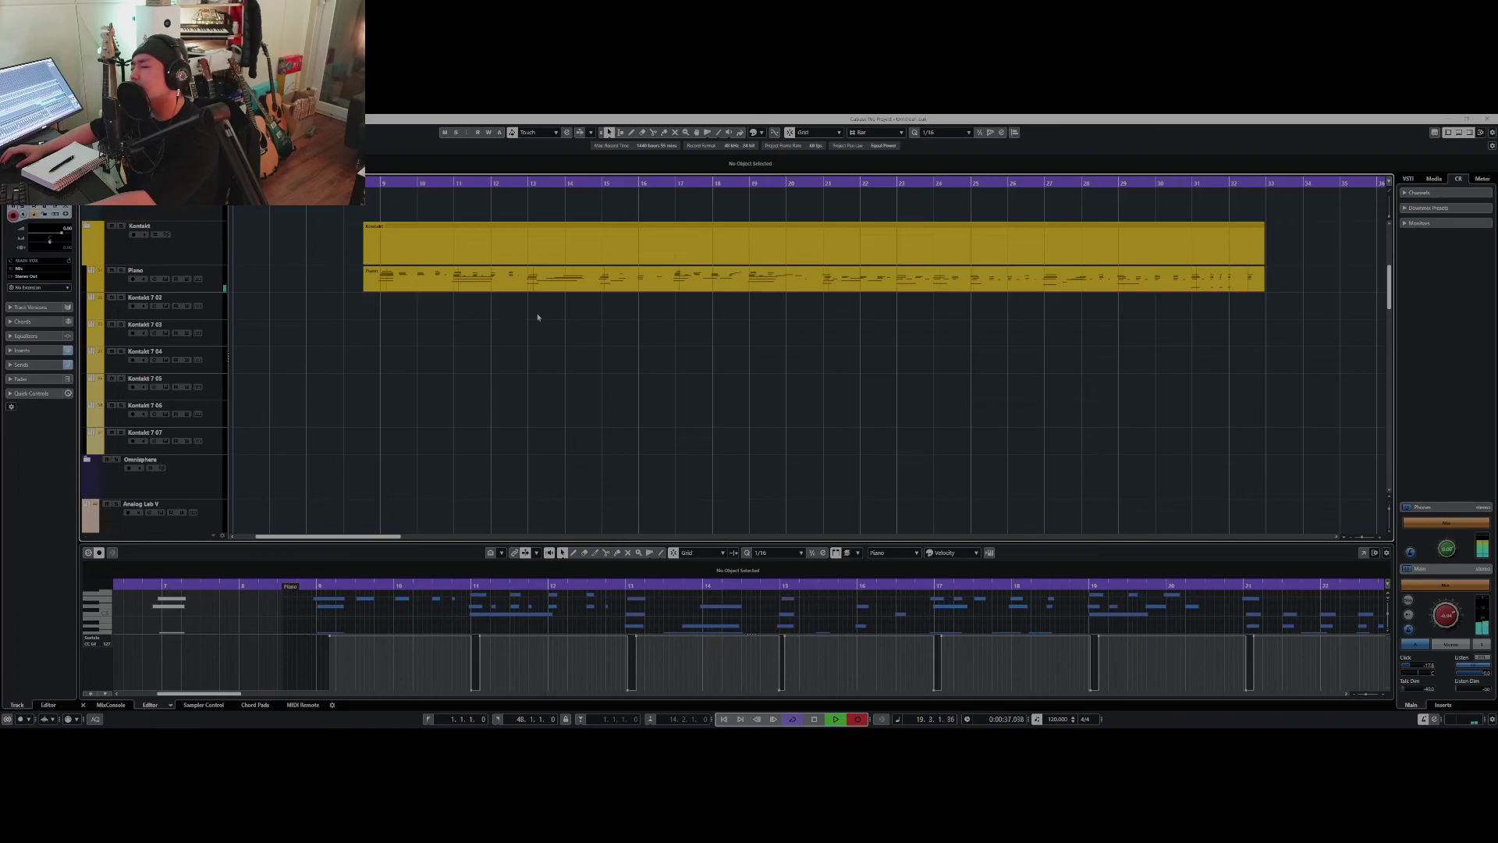
pyautogui.scroll(-8, 533, 316)
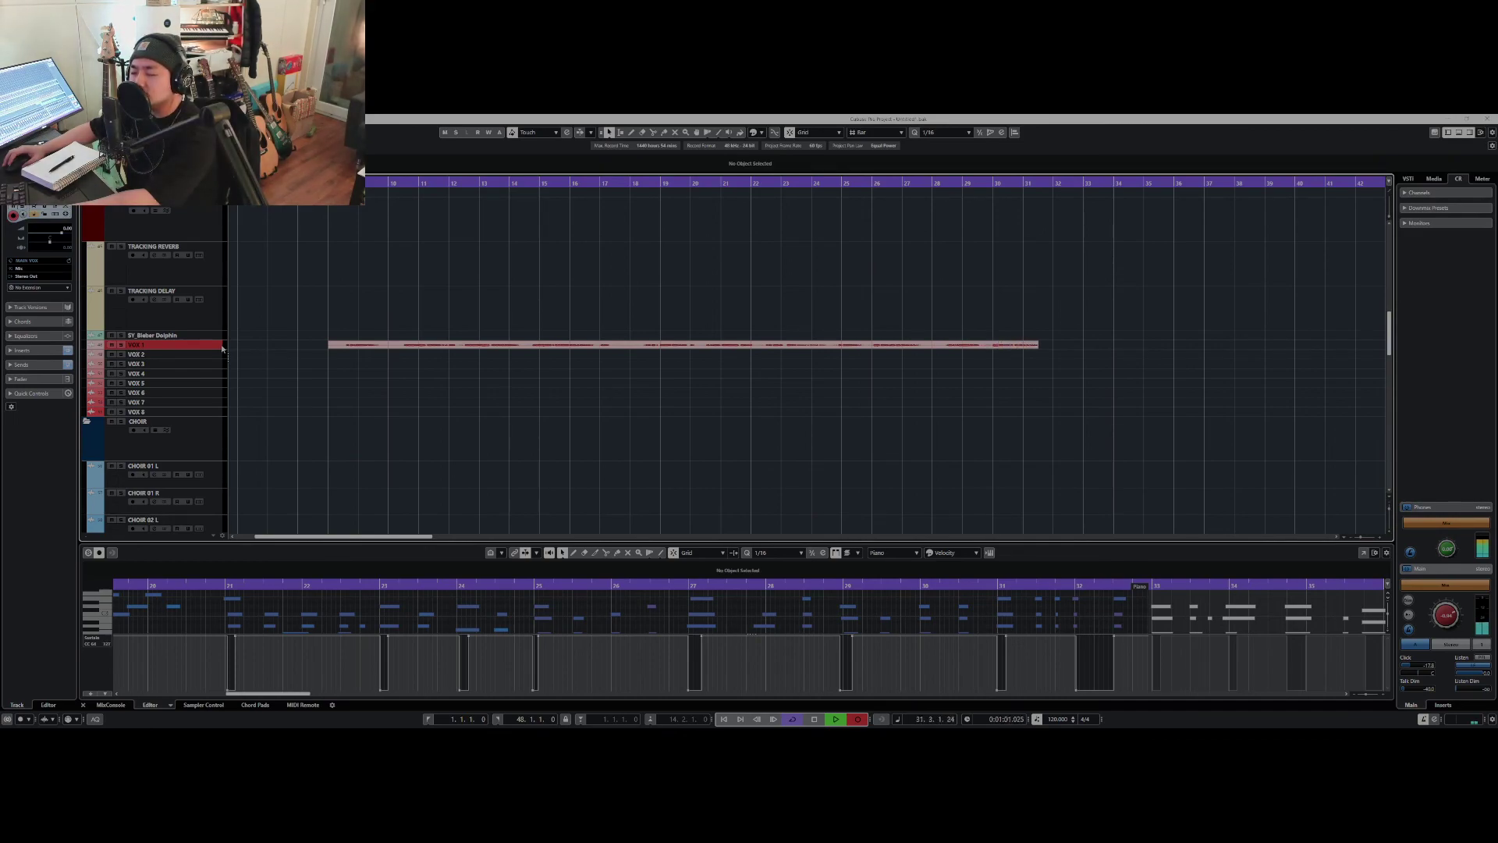
pyautogui.press('space')
pyautogui.press('g')
pyautogui.scroll(1, 377, 357)
pyautogui.scroll(-2, 398, 307)
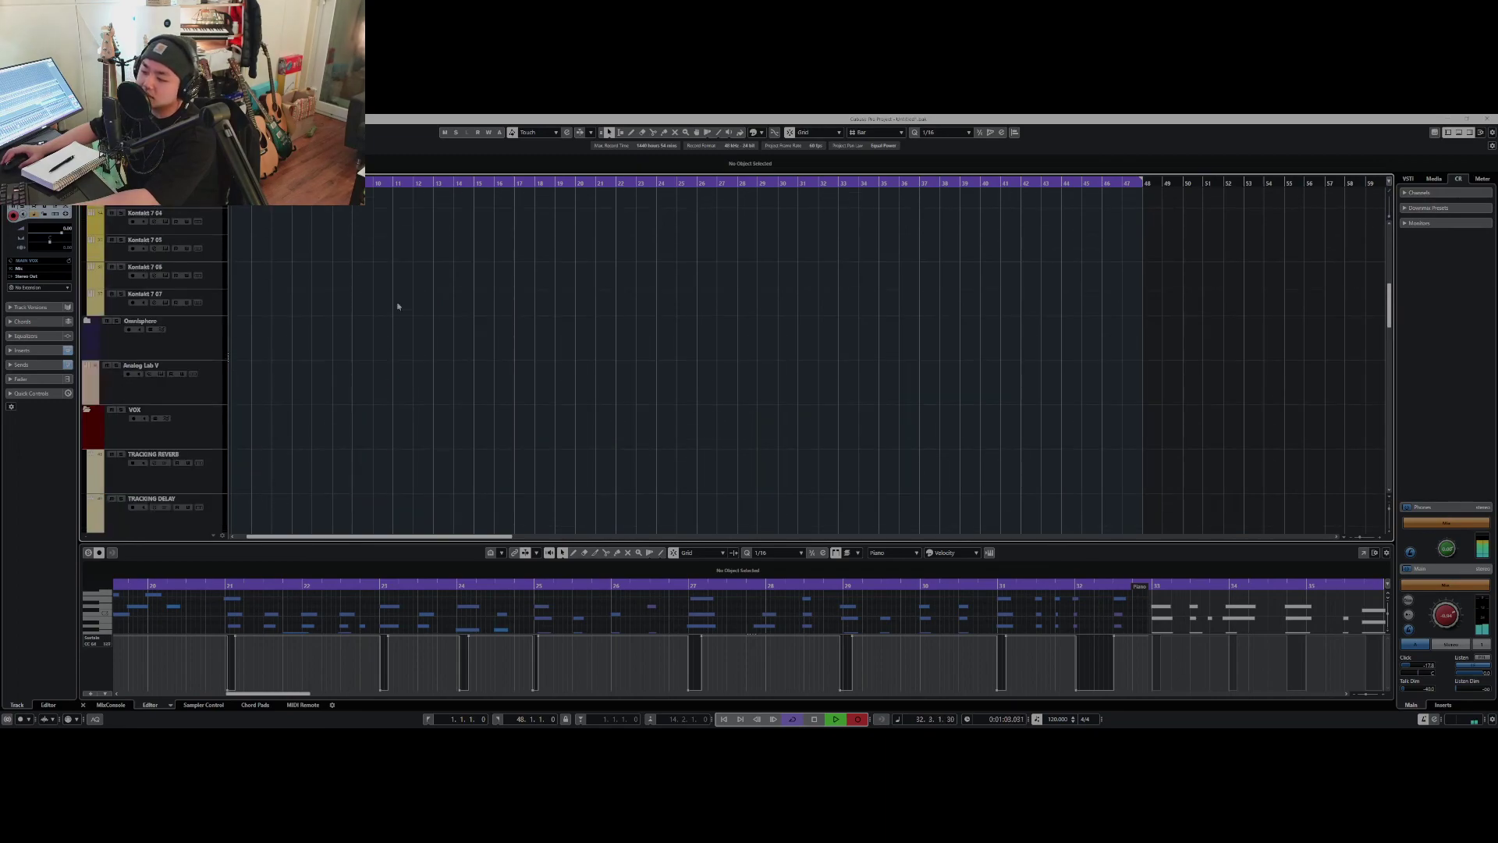
pyautogui.press('h')
pyautogui.press('h')
# Enlarge the VOX 1 track and lower its volume while playing the vocal take from bar 8
pyautogui.press('space')
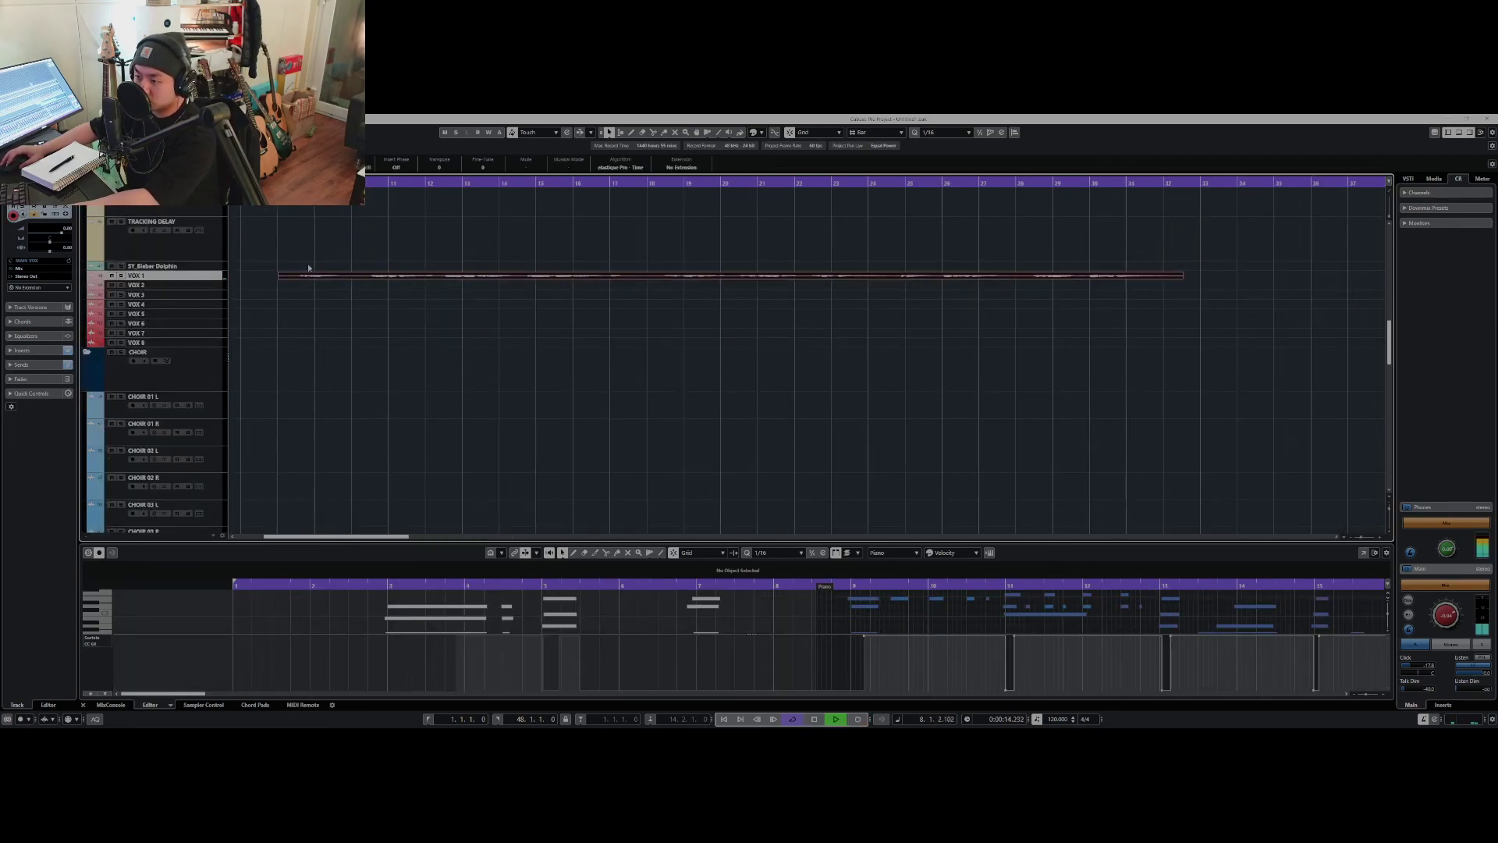
pyautogui.click(205, 279)
pyautogui.press('space')
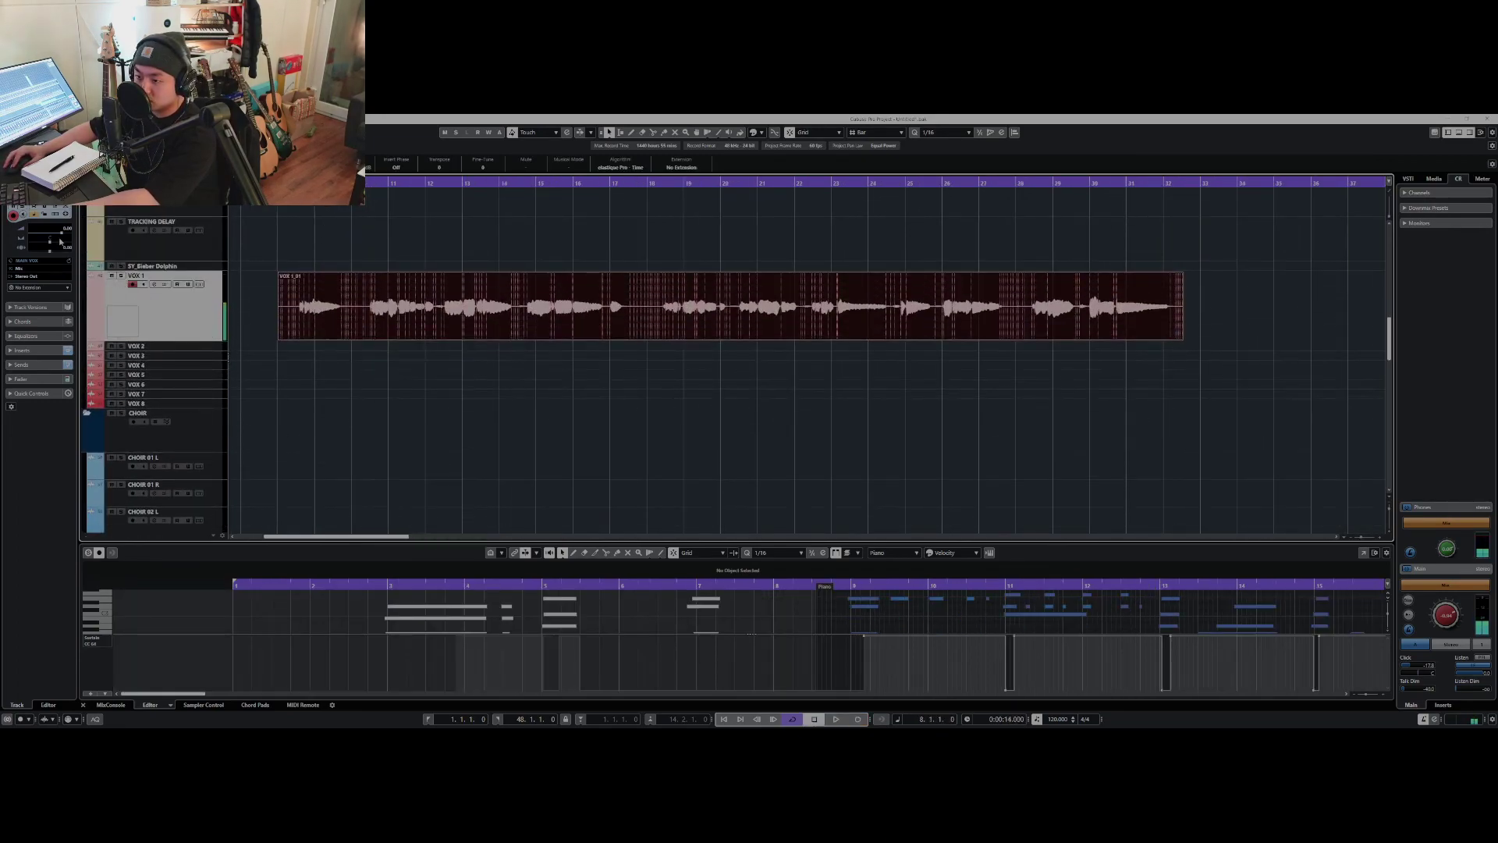
pyautogui.moveTo(61, 233); pyautogui.dragTo(46, 232)
pyautogui.press('space')
pyautogui.press('h')
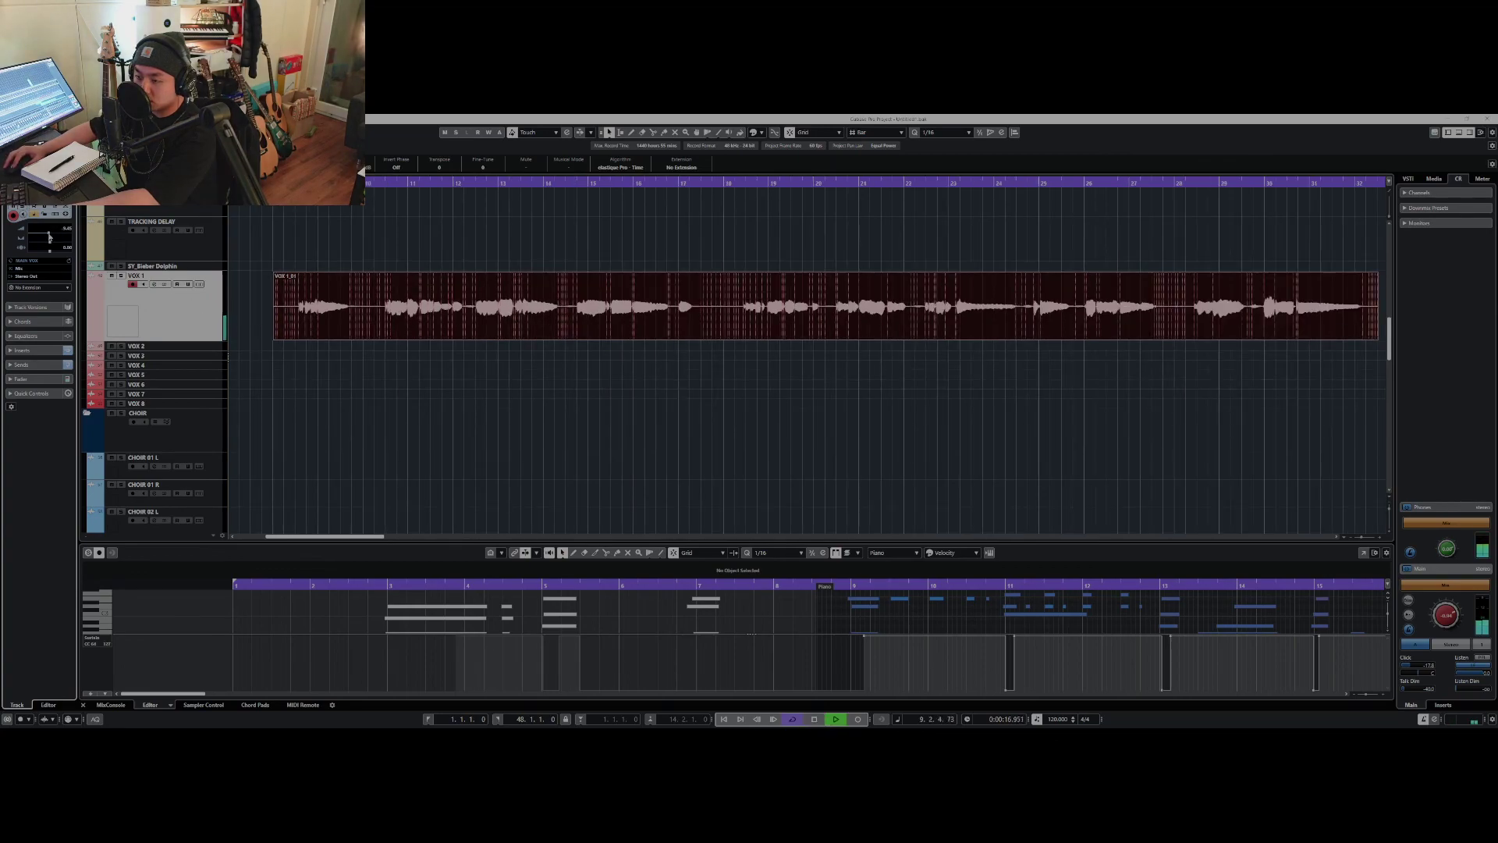
pyautogui.moveTo(50, 236); pyautogui.dragTo(63, 234)
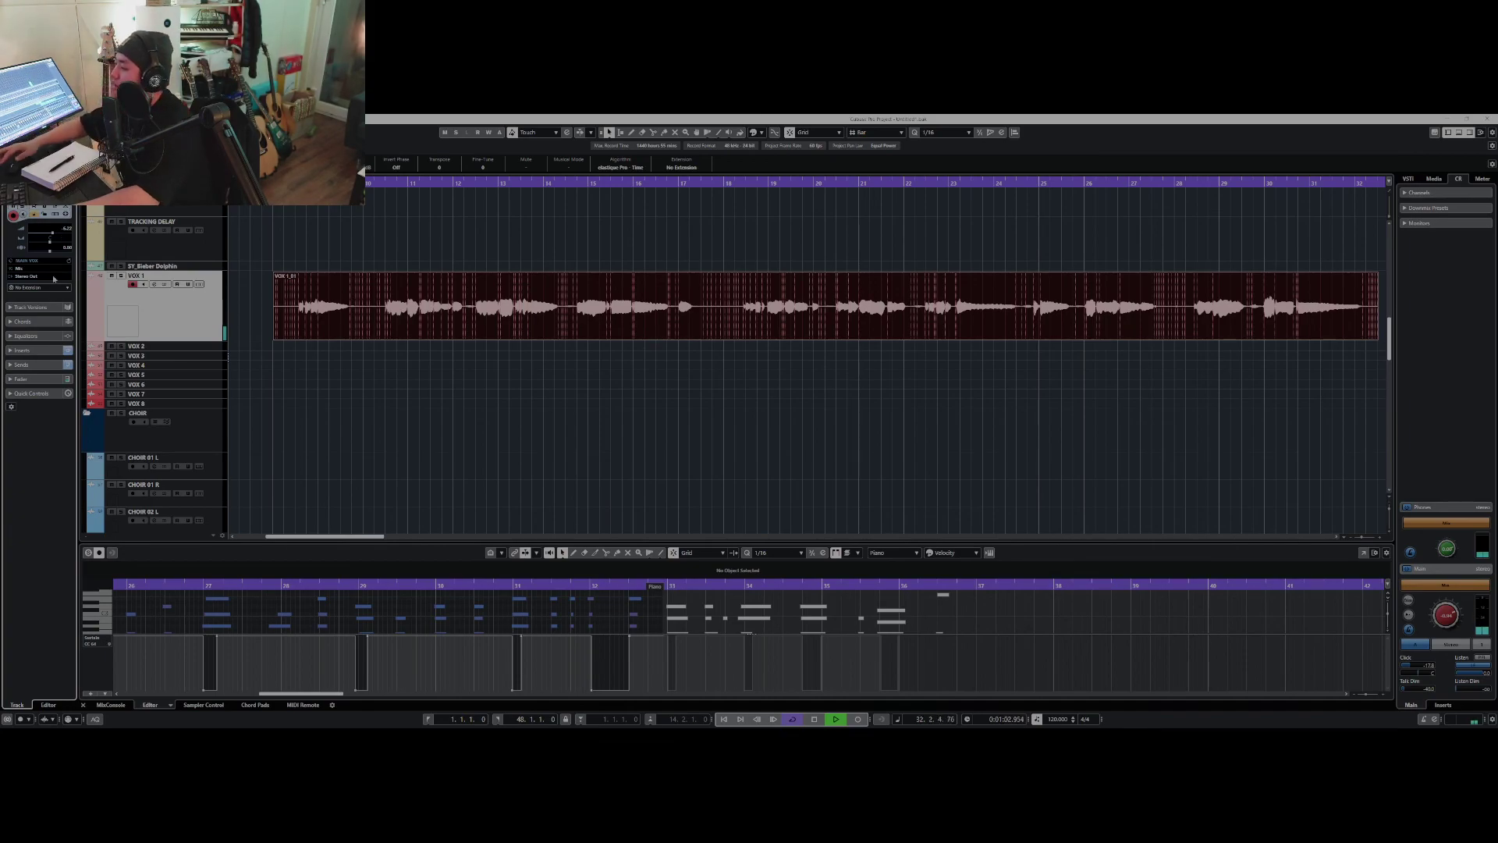
# Stop playback after the vocal take and set the playback position to bar 33, the end of the Piano part
pyautogui.scroll(-5, 558, 459)
pyautogui.scroll(5, 557, 459)
pyautogui.scroll(5, 648, 340)
pyautogui.scroll(5, 687, 347)
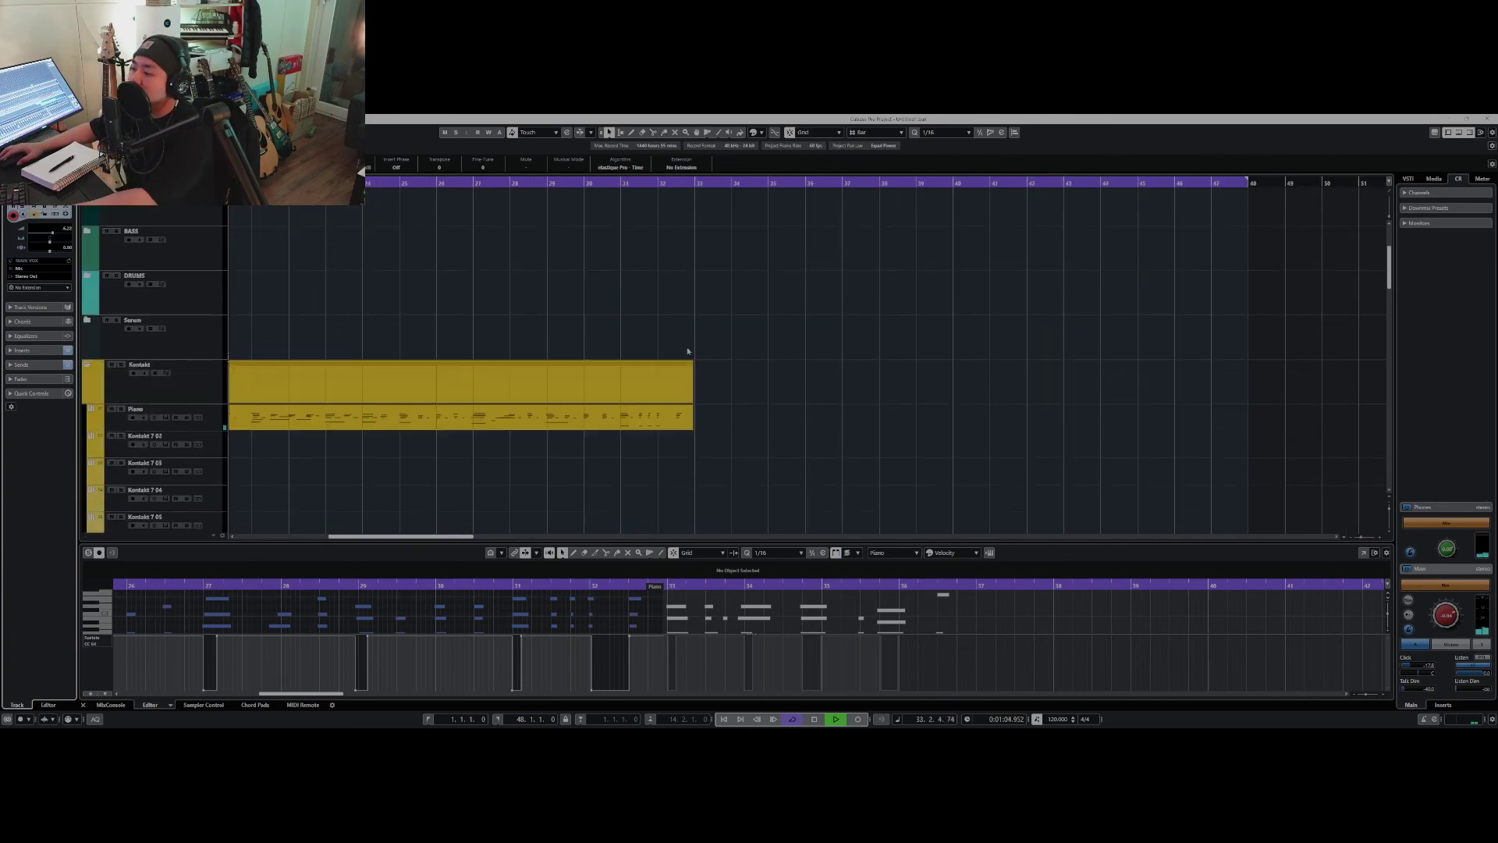
pyautogui.press('space')
pyautogui.click(697, 182)
pyautogui.scroll(2, 709, 260)
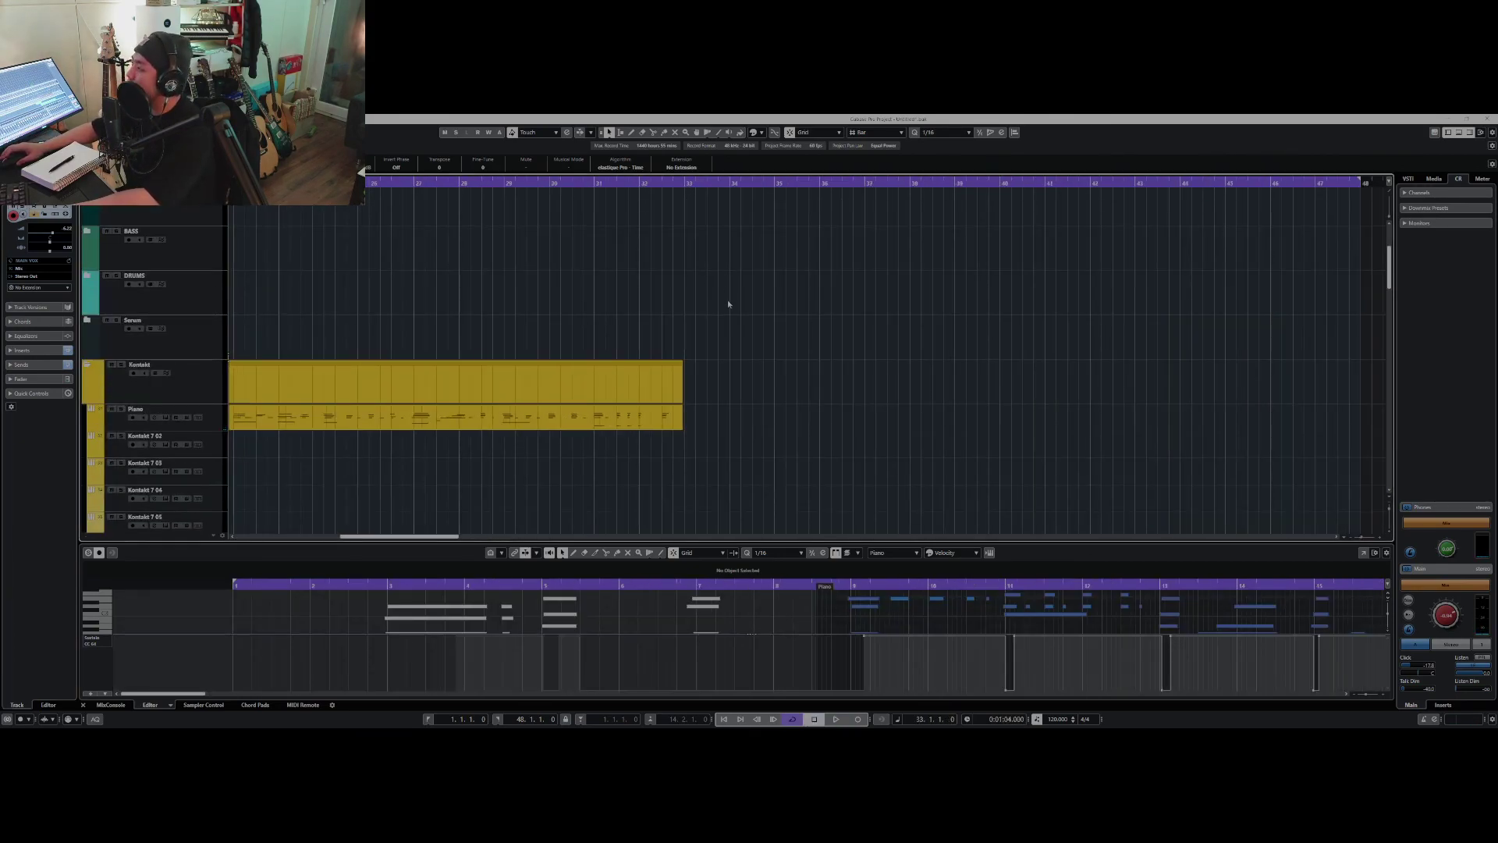
pyautogui.scroll(-3, 717, 323)
pyautogui.scroll(-1, 719, 321)
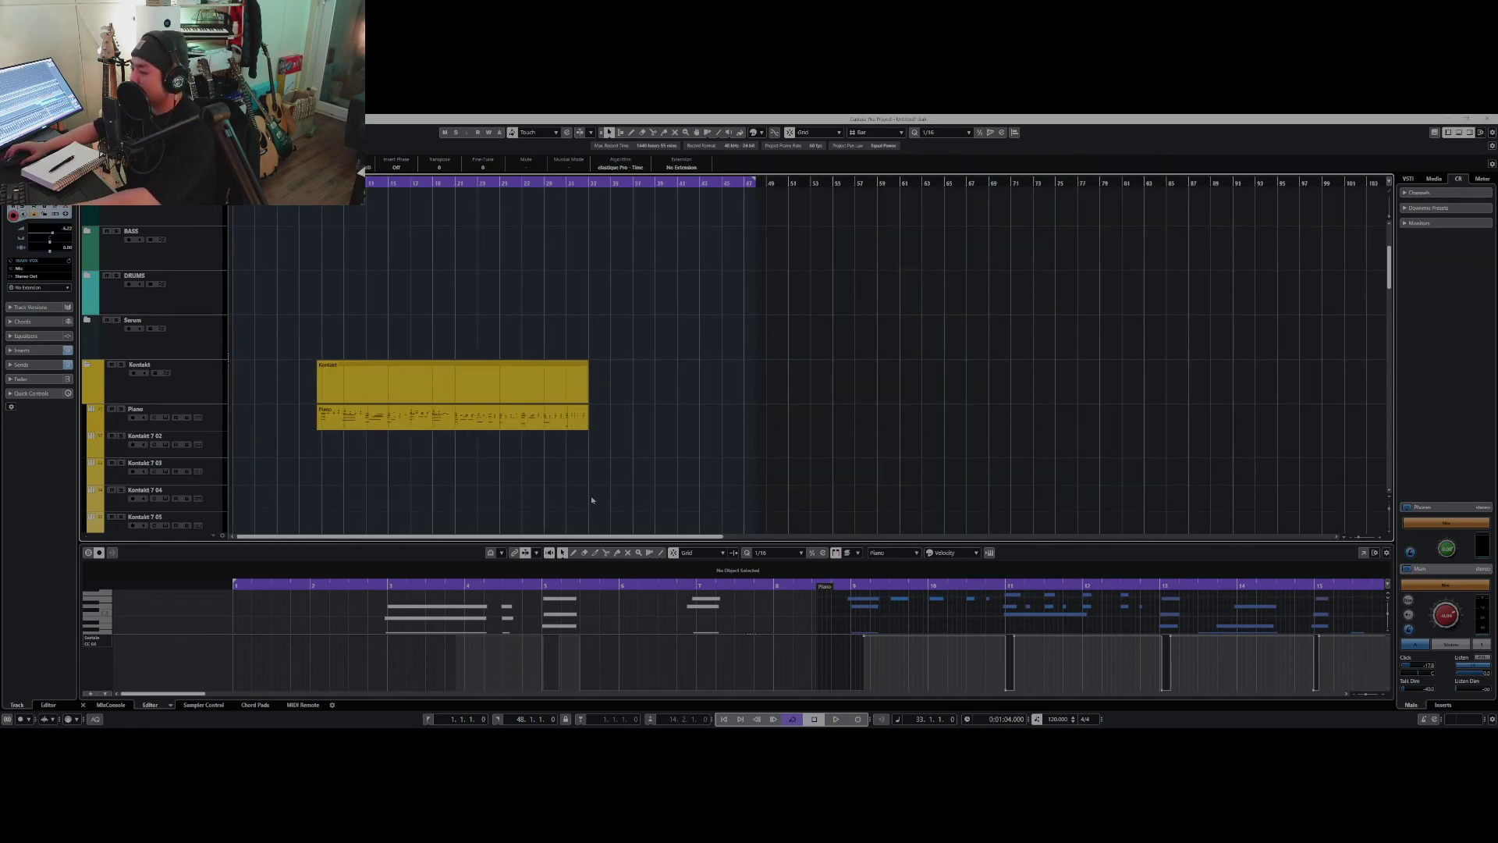